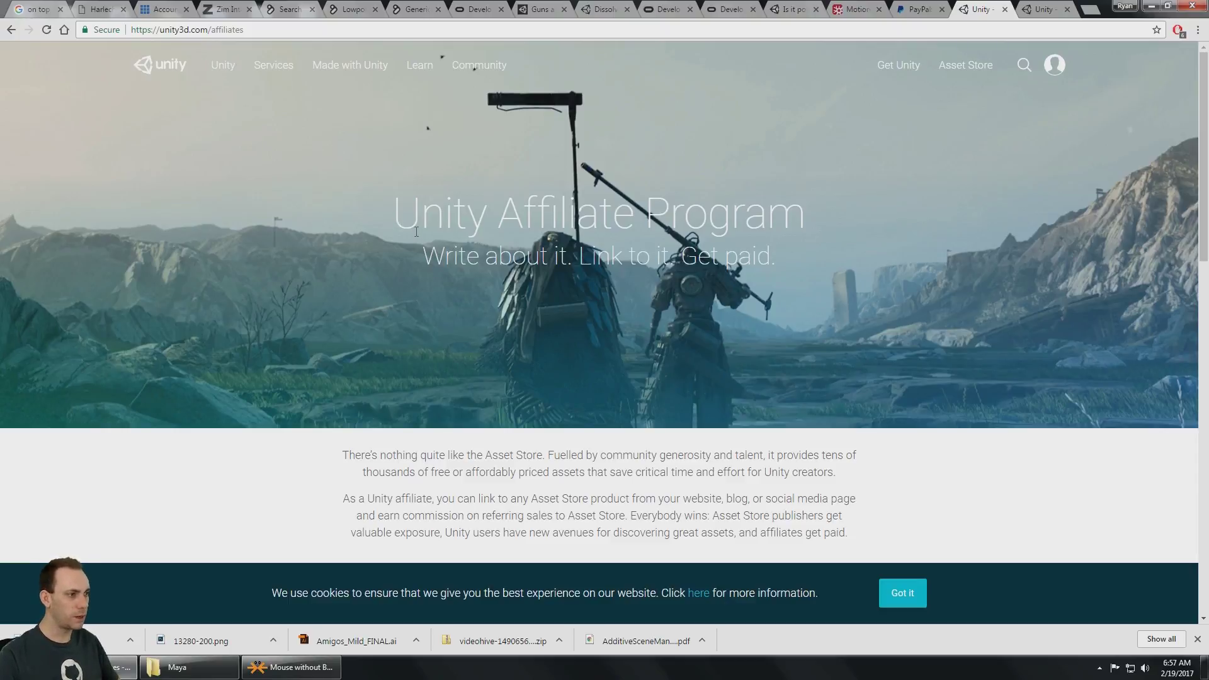
pyautogui.scroll(-1, 562, 287)
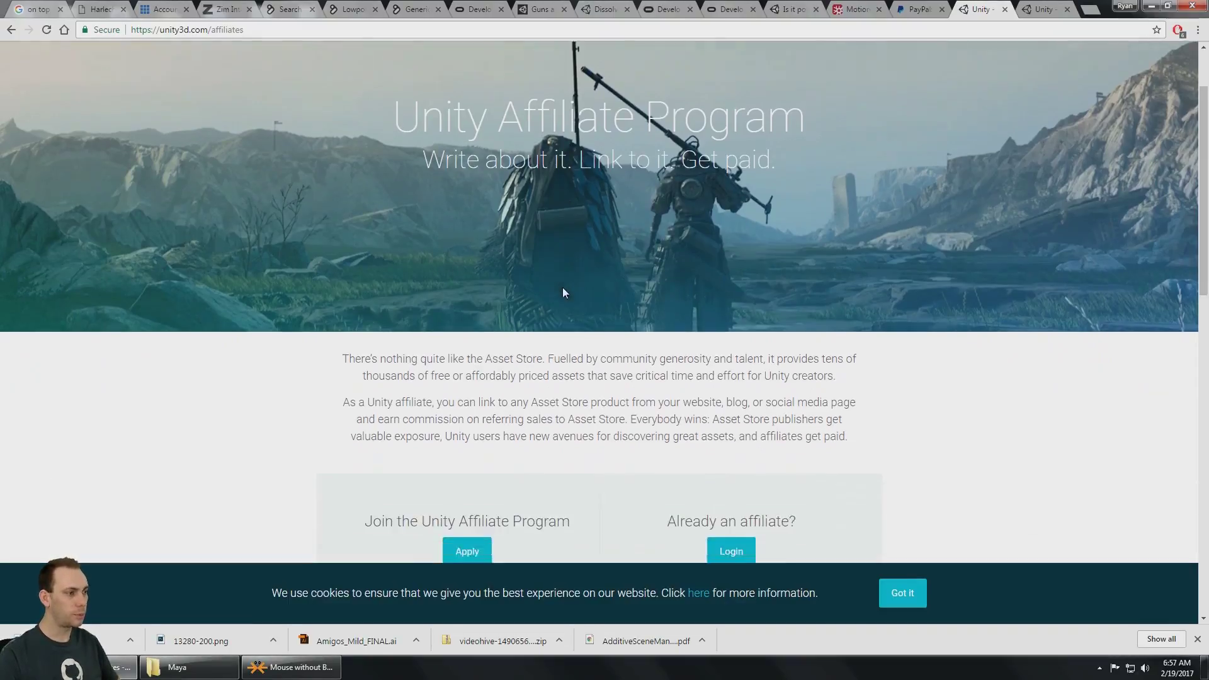
pyautogui.scroll(-1, 564, 286)
pyautogui.scroll(-1, 532, 277)
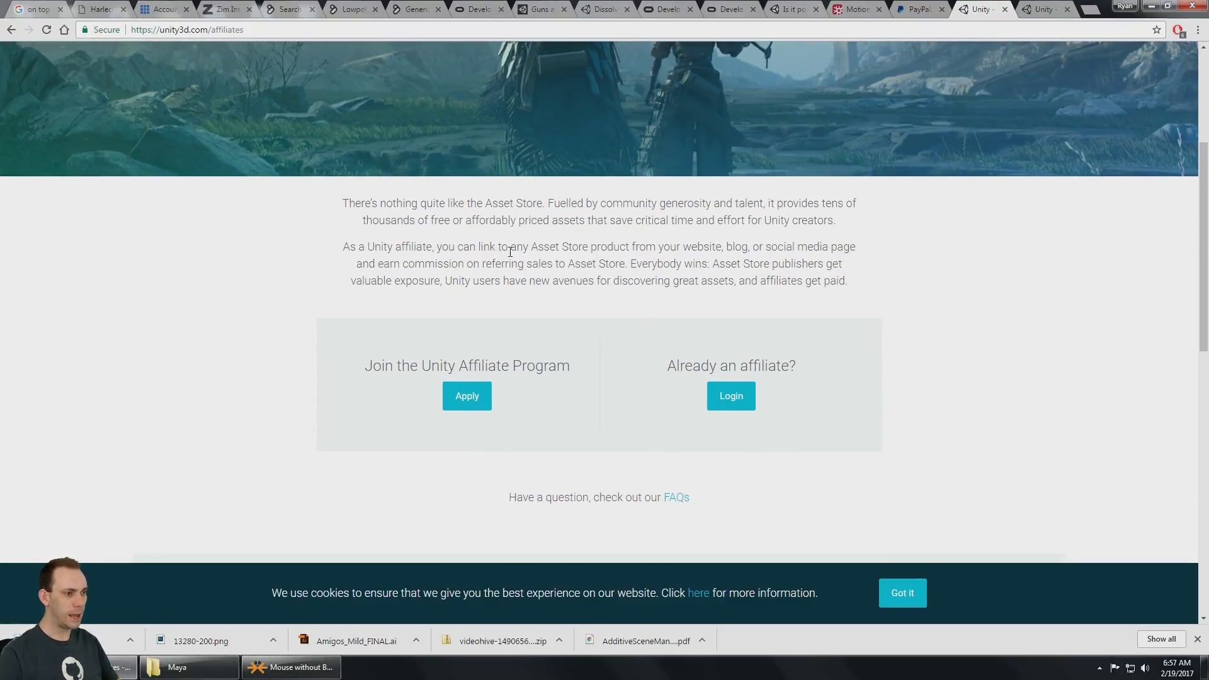
pyautogui.scroll(-1, 510, 252)
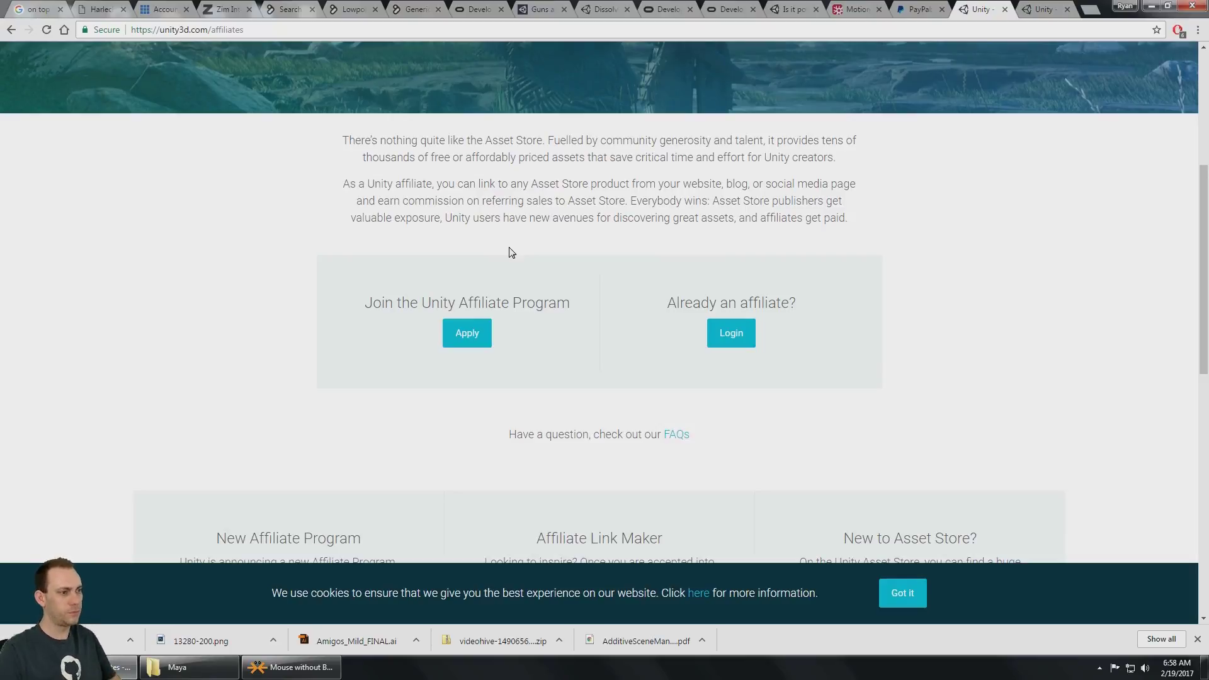
pyautogui.scroll(5, 647, 227)
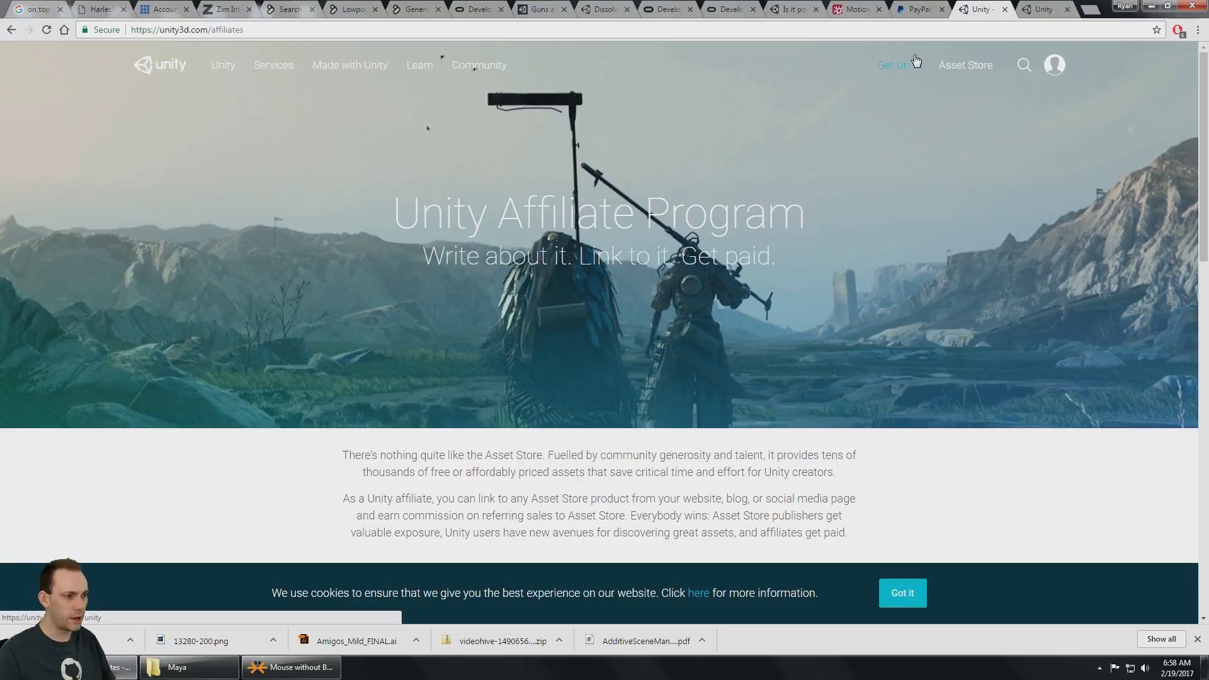
pyautogui.scroll(-1, 815, 239)
pyautogui.scroll(-1, 811, 241)
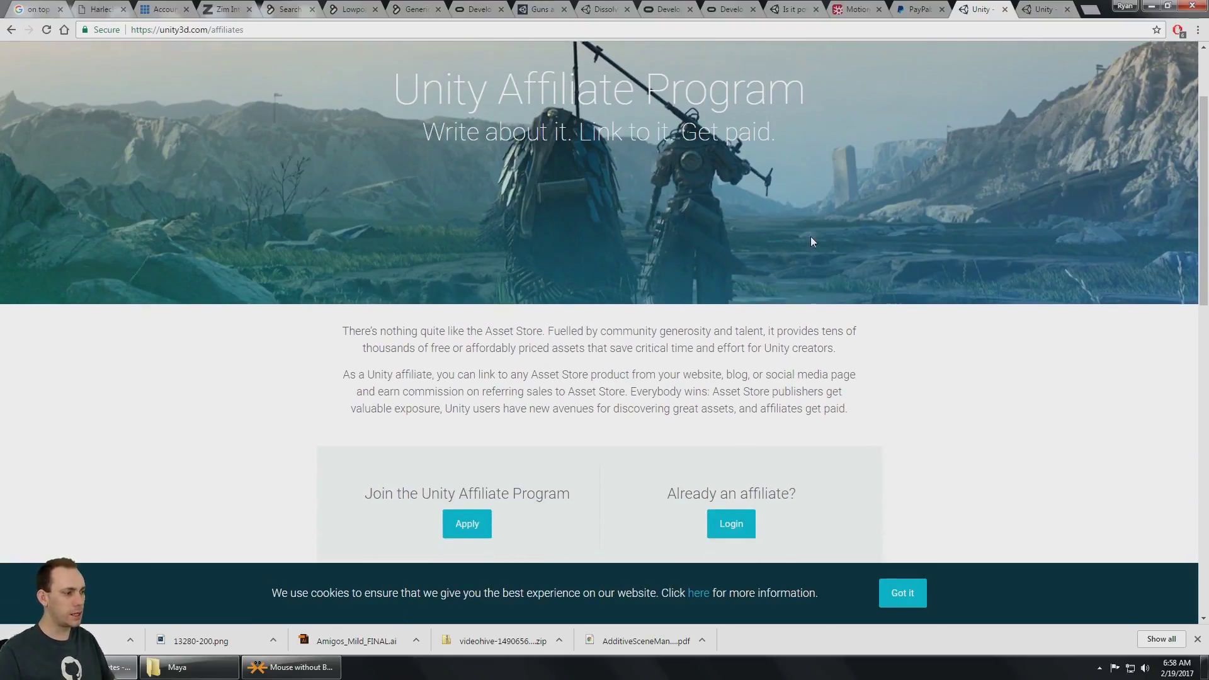
pyautogui.scroll(-1, 811, 253)
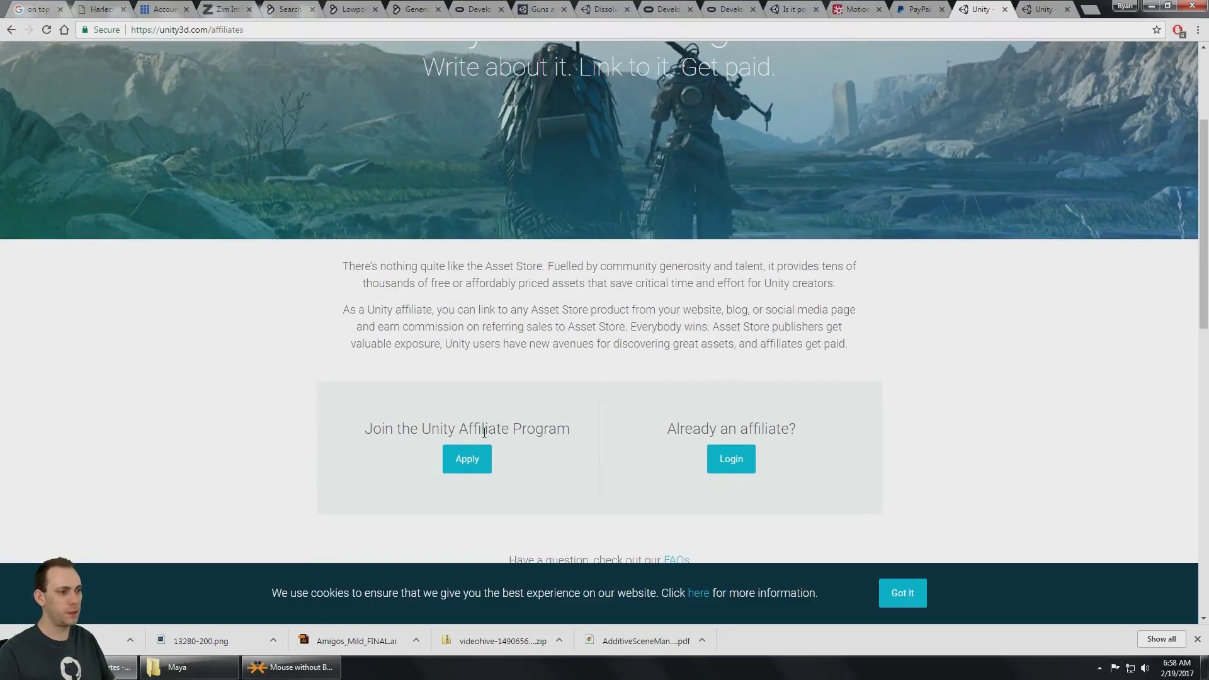
pyautogui.scroll(3, 567, 433)
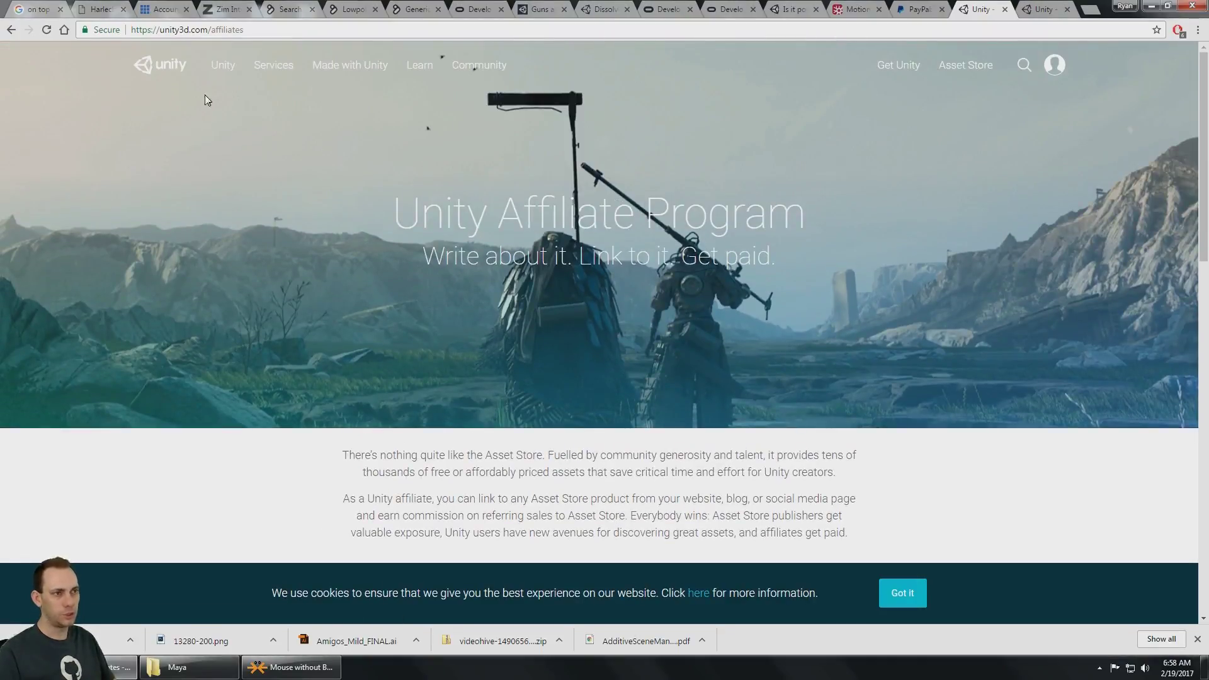
# - Visit the affiliate login page and glance at the already open FAQ tab
pyautogui.click(185, 29)
pyautogui.scroll(-1, 534, 328)
pyautogui.scroll(-2, 515, 388)
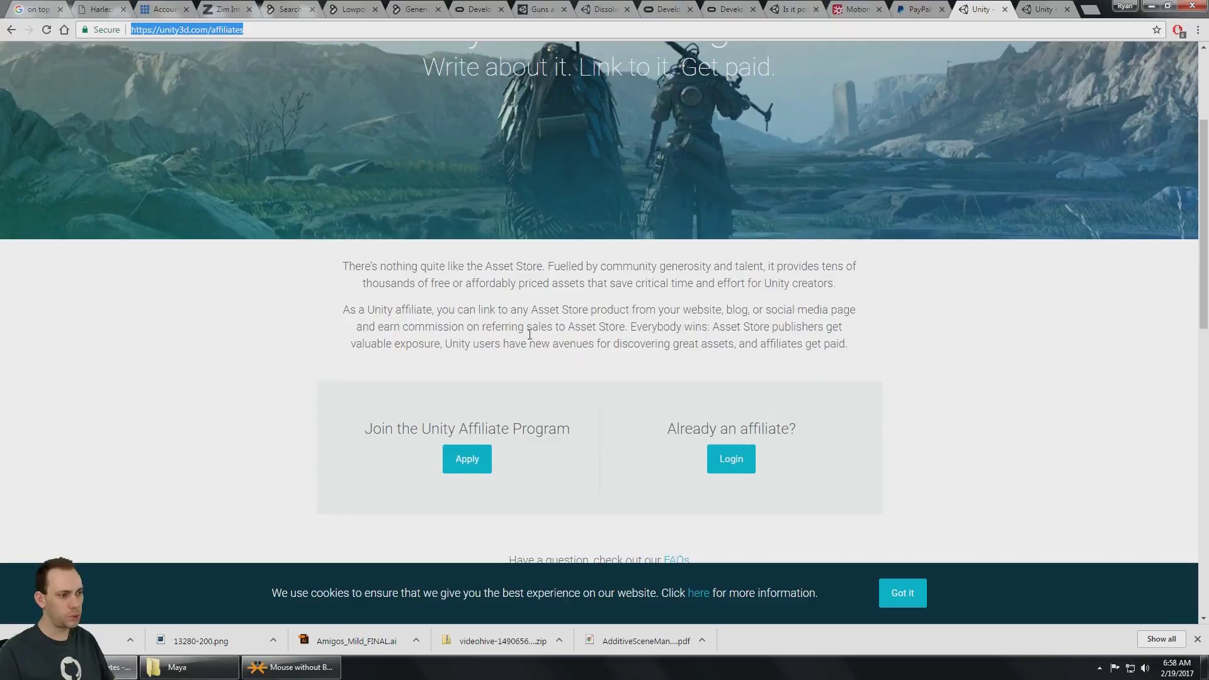
pyautogui.click(733, 461)
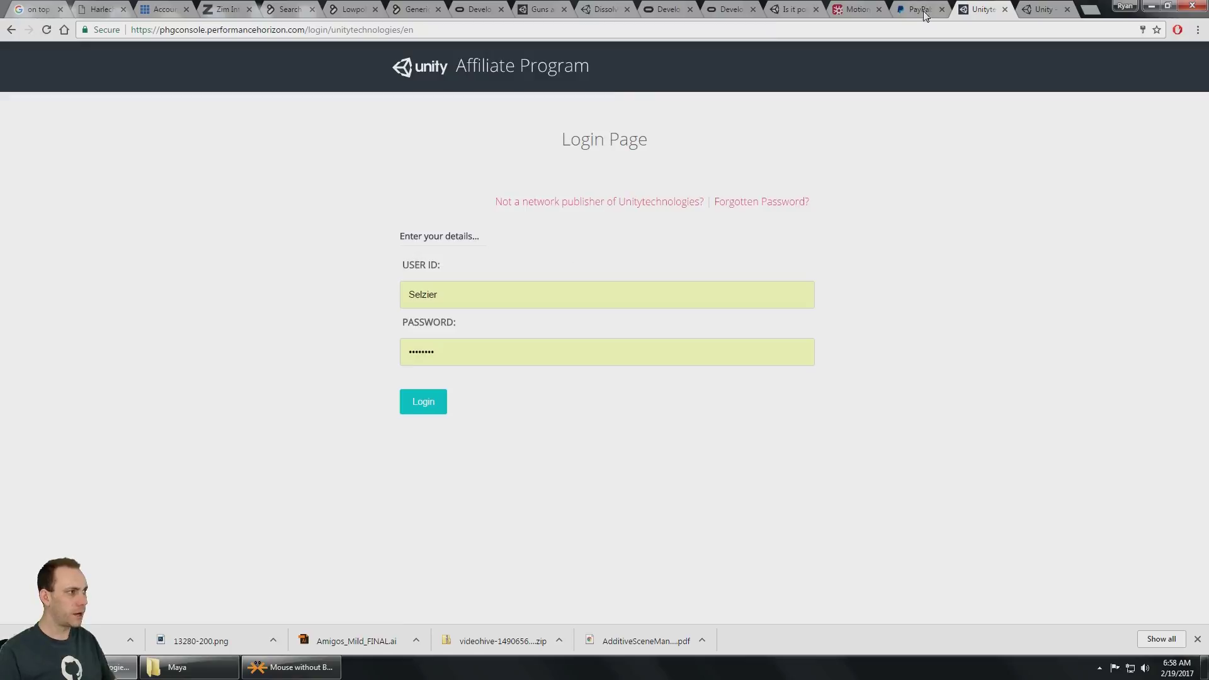
pyautogui.click(1024, 10)
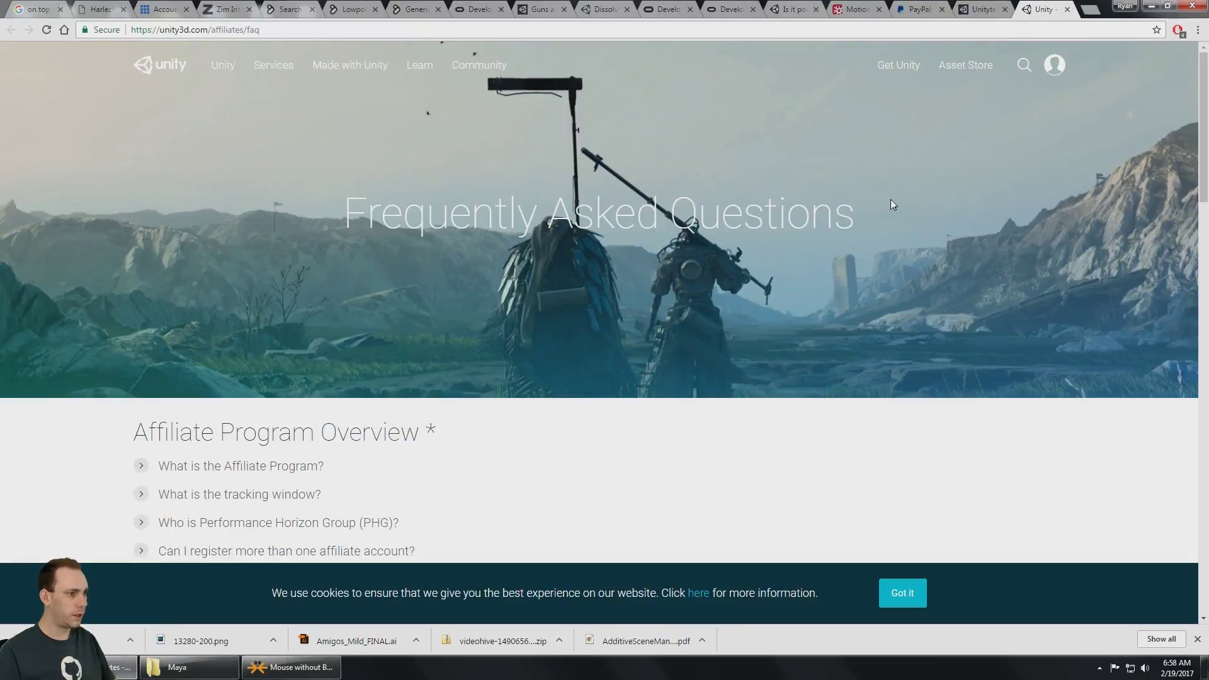
pyautogui.hotkey('ctrl', 'shift', 'Tab')
# - Highlight the landing page's Asset Store referral phrases, then move to the affiliate FAQ page
pyautogui.click(11, 30)
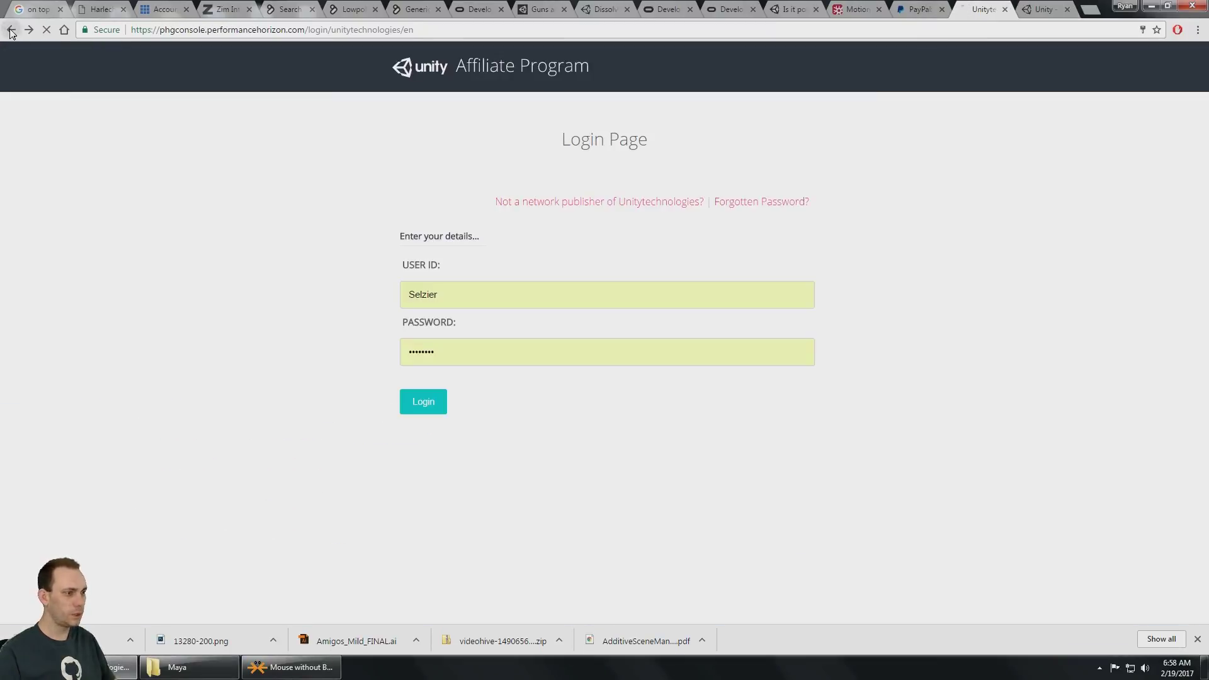
pyautogui.scroll(-1, 263, 380)
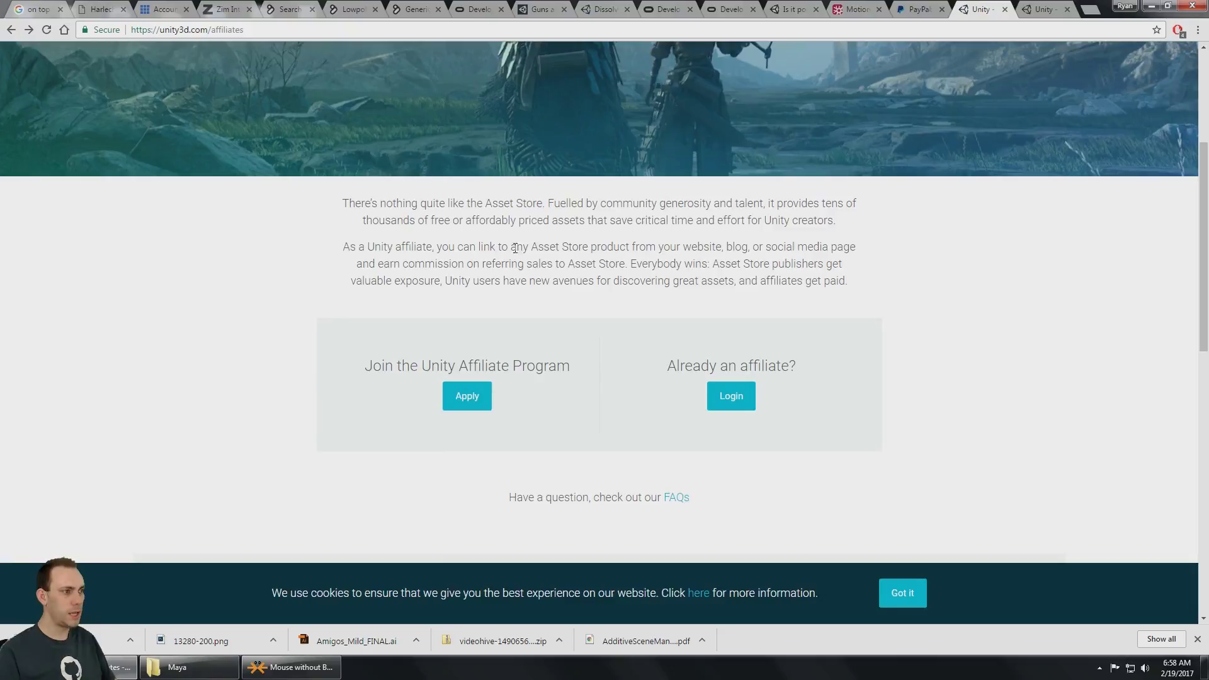
pyautogui.moveTo(501, 265); pyautogui.dragTo(643, 265)
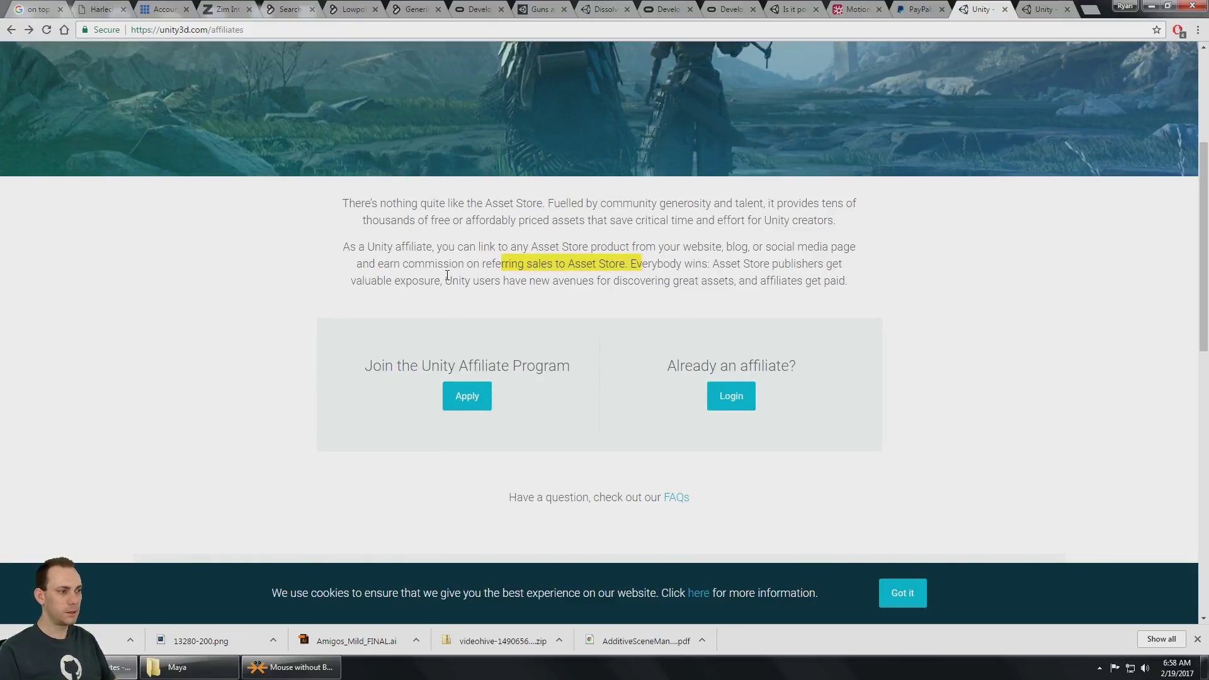
pyautogui.scroll(-2, 447, 276)
pyautogui.scroll(-1, 445, 274)
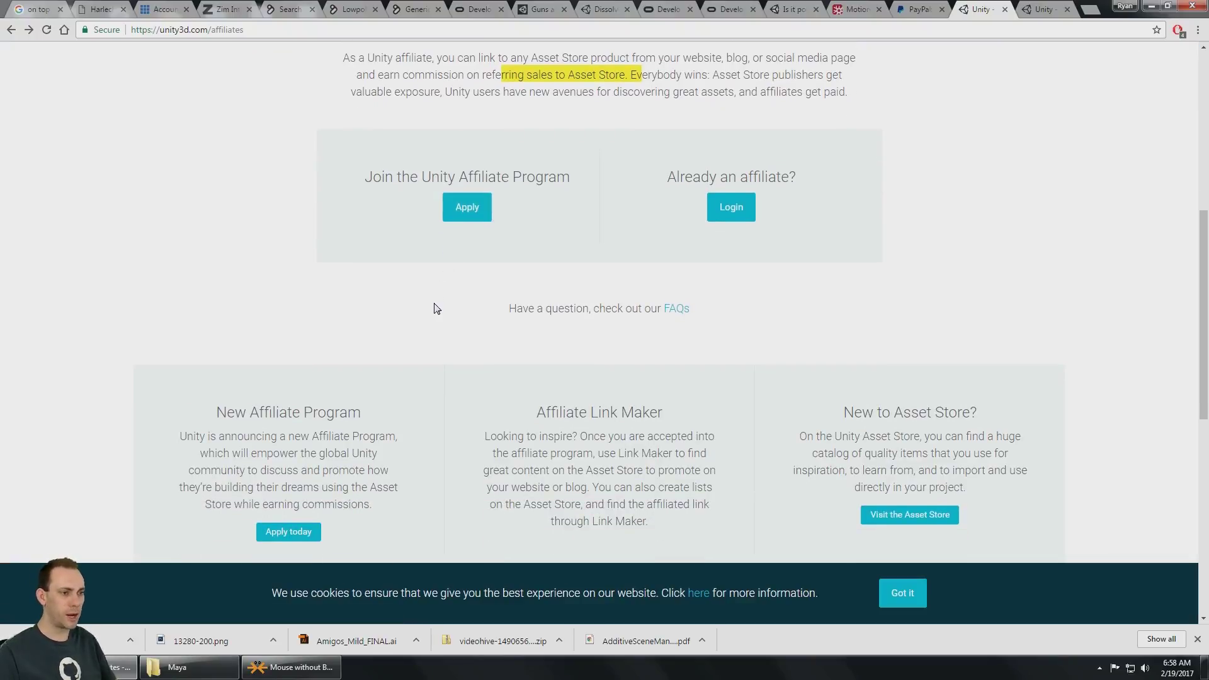
pyautogui.scroll(-1, 445, 302)
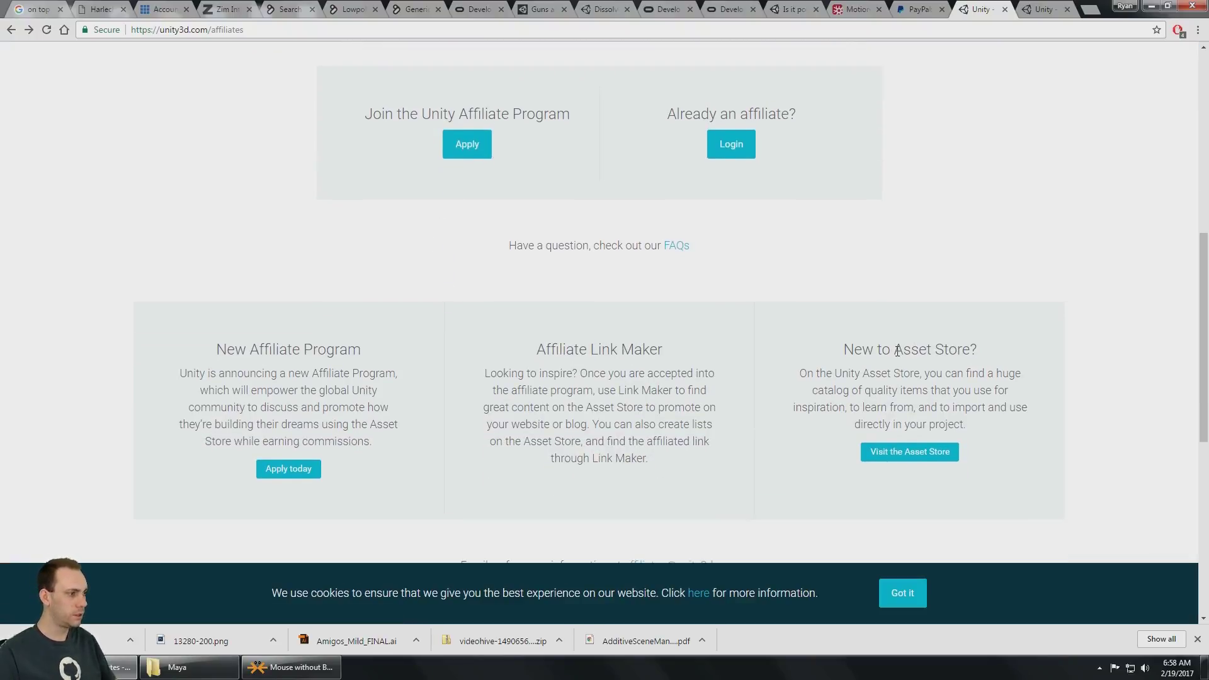
pyautogui.moveTo(896, 351); pyautogui.dragTo(972, 349)
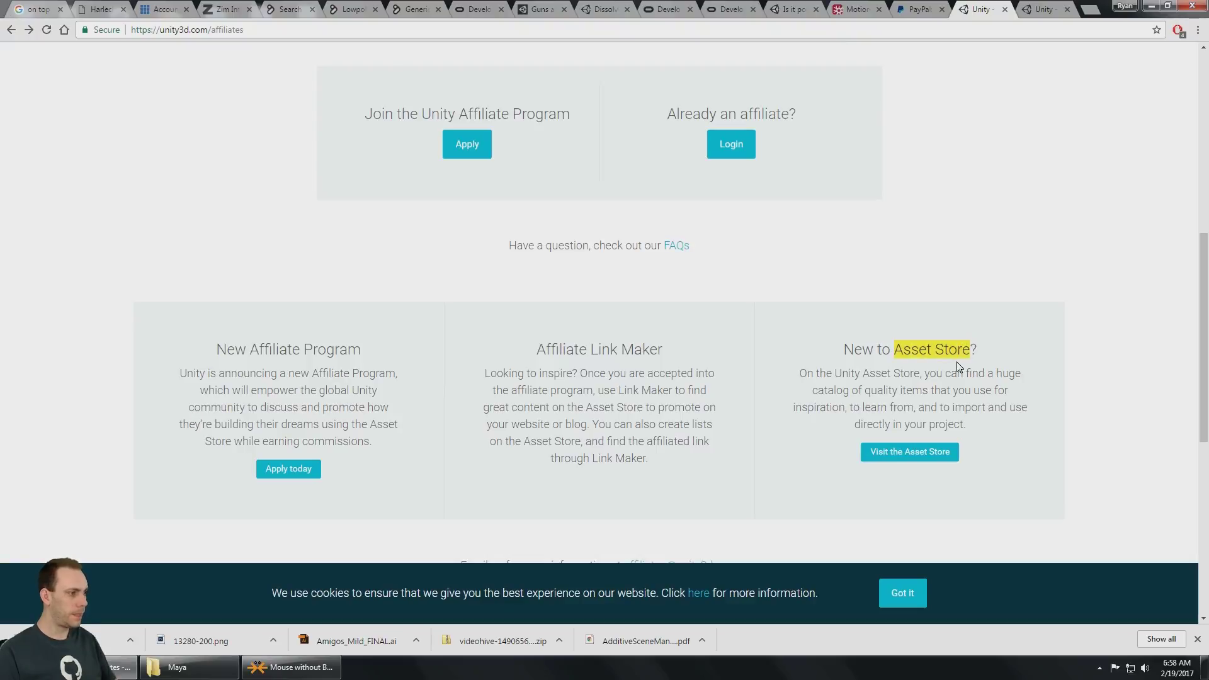
pyautogui.scroll(-1, 715, 342)
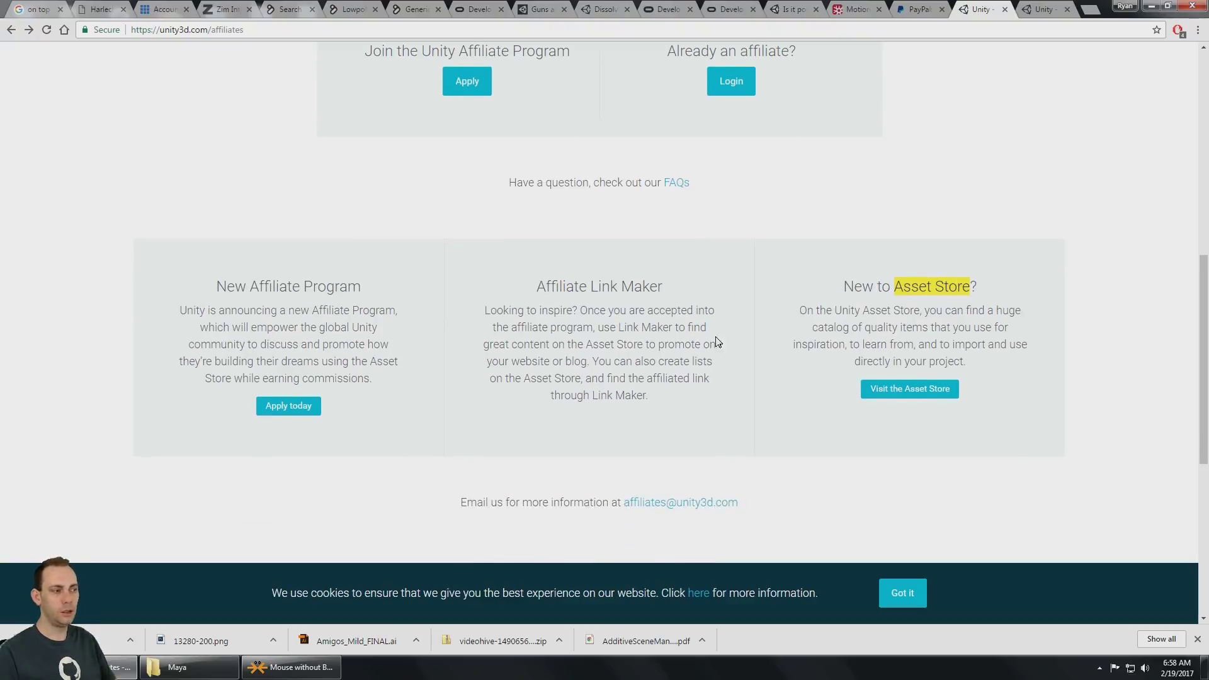
pyautogui.scroll(-1, 715, 341)
pyautogui.scroll(-2, 716, 332)
pyautogui.scroll(-1, 715, 322)
pyautogui.scroll(1, 716, 322)
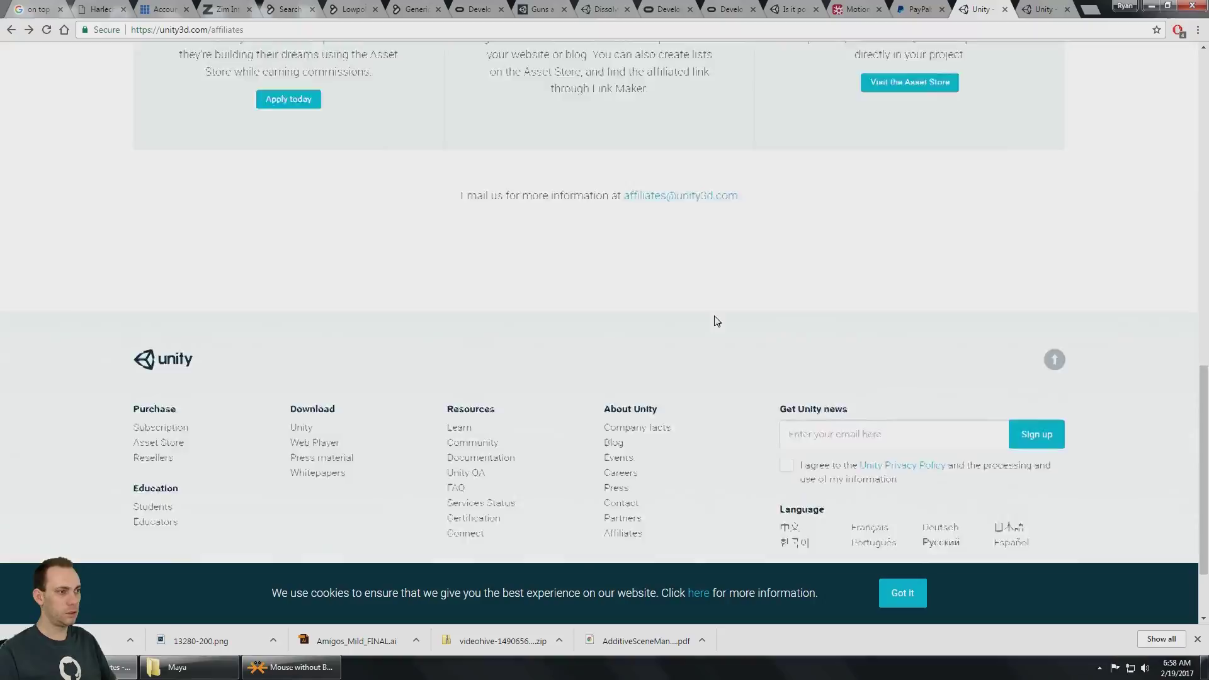
pyautogui.scroll(3, 715, 321)
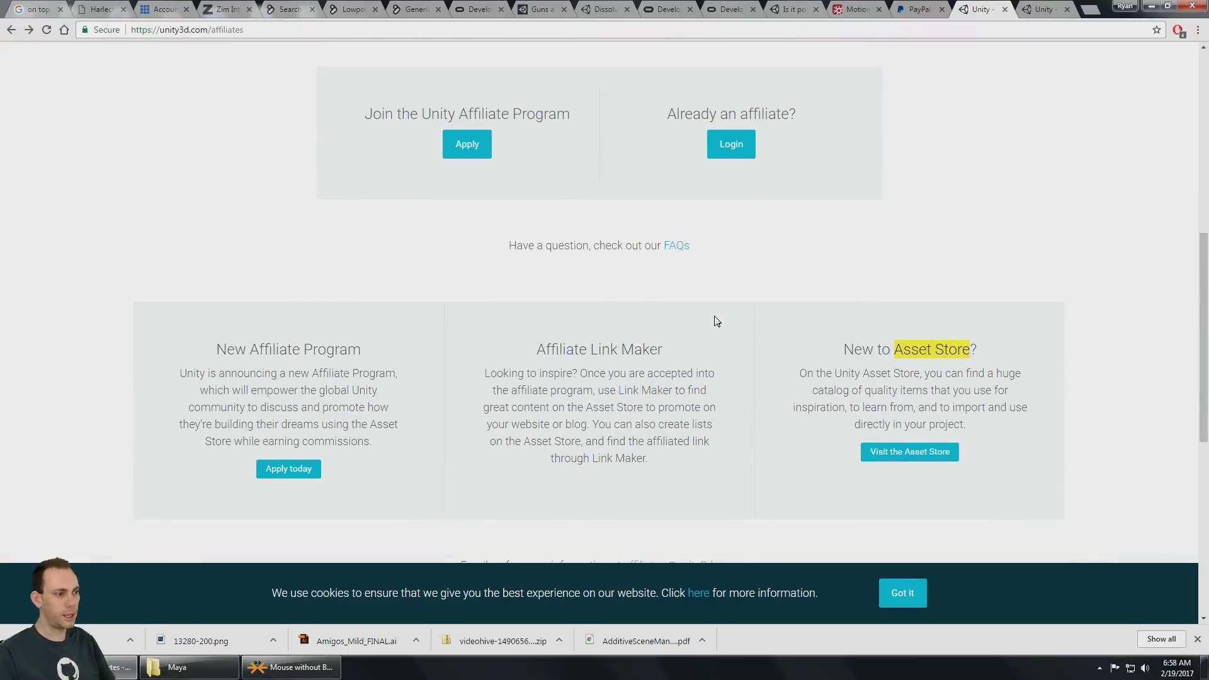
pyautogui.scroll(1, 716, 322)
pyautogui.scroll(-1, 714, 321)
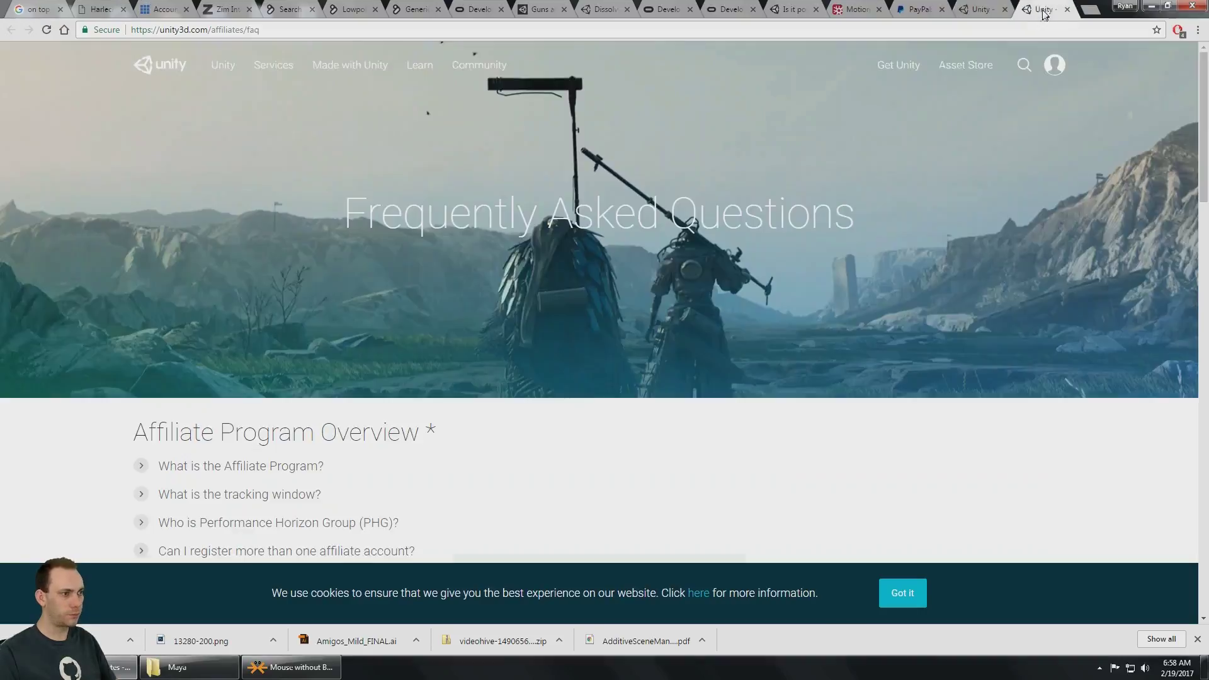
pyautogui.click(1044, 9)
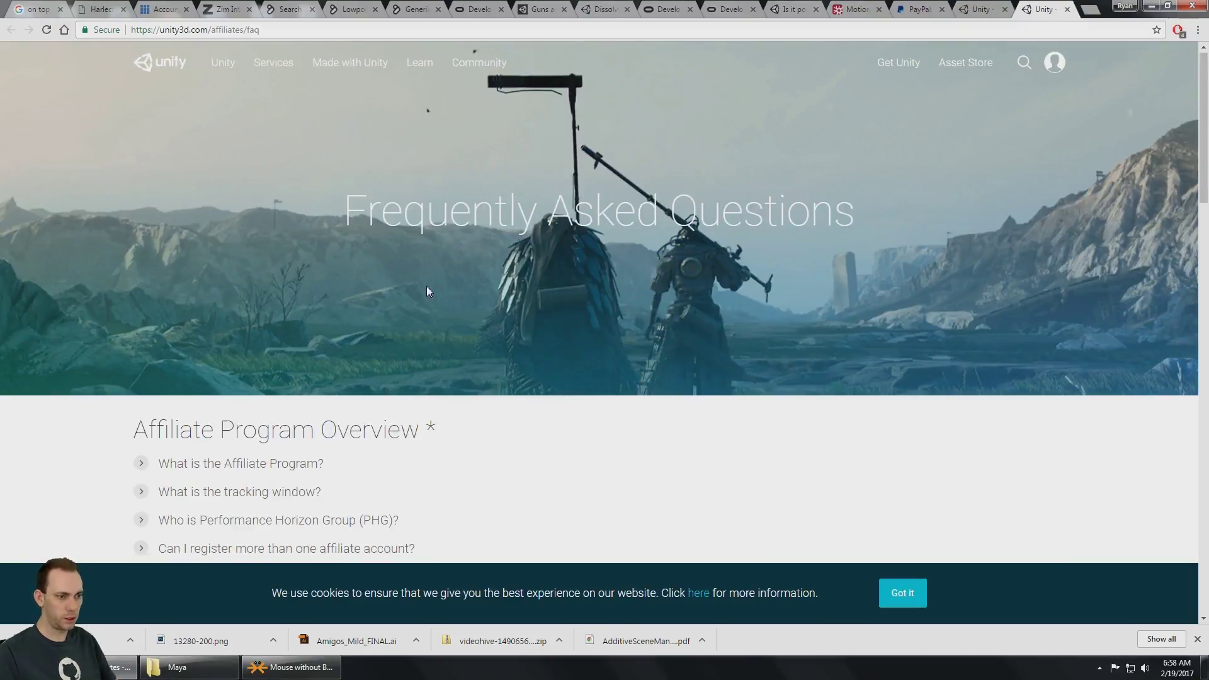
pyautogui.scroll(-1, 427, 286)
pyautogui.scroll(-2, 383, 284)
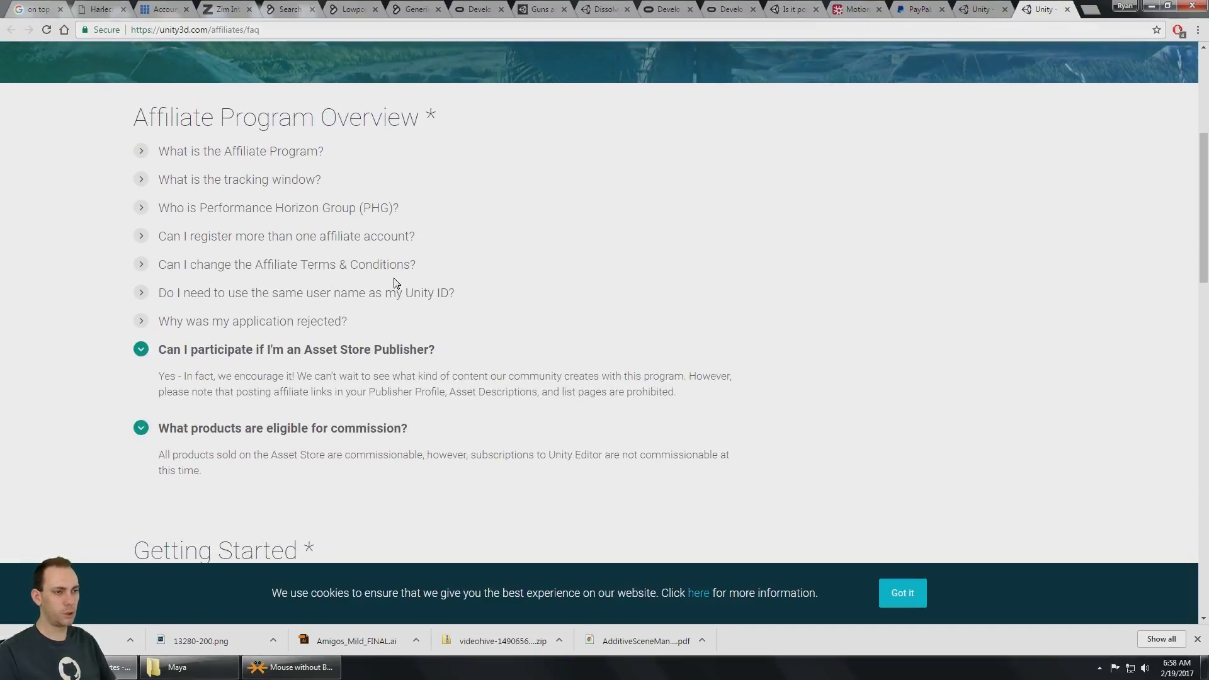
pyautogui.scroll(-1, 392, 284)
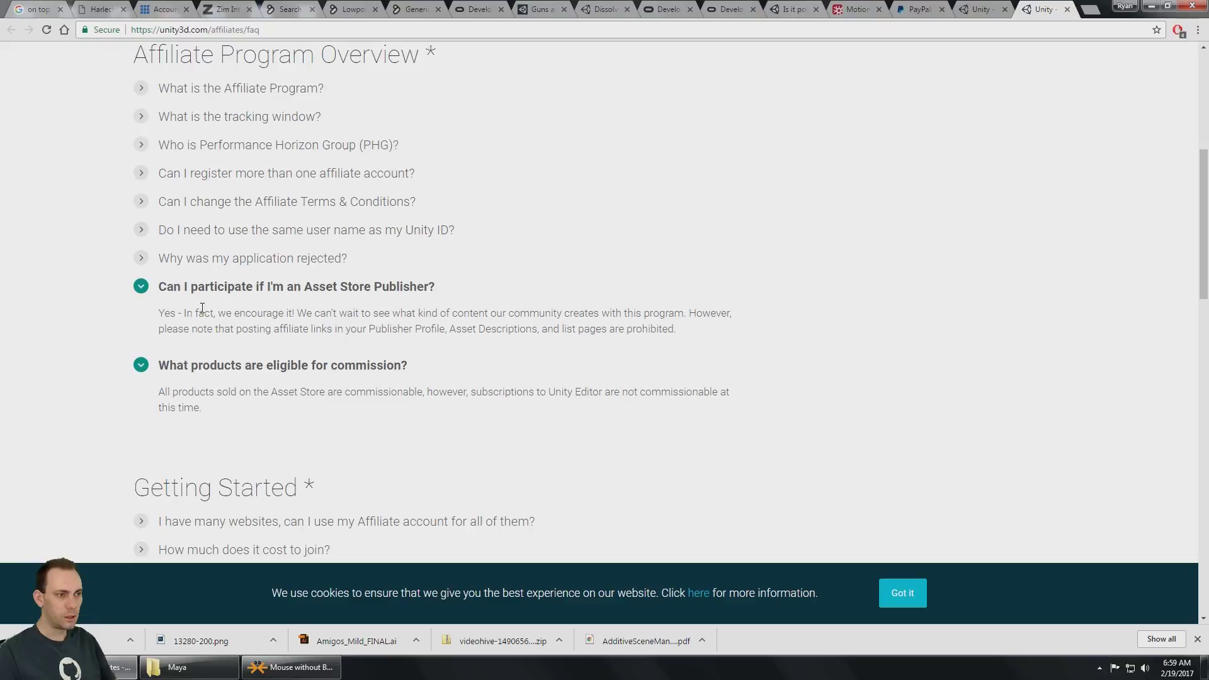
pyautogui.scroll(-1, 165, 315)
pyautogui.scroll(-1, 199, 315)
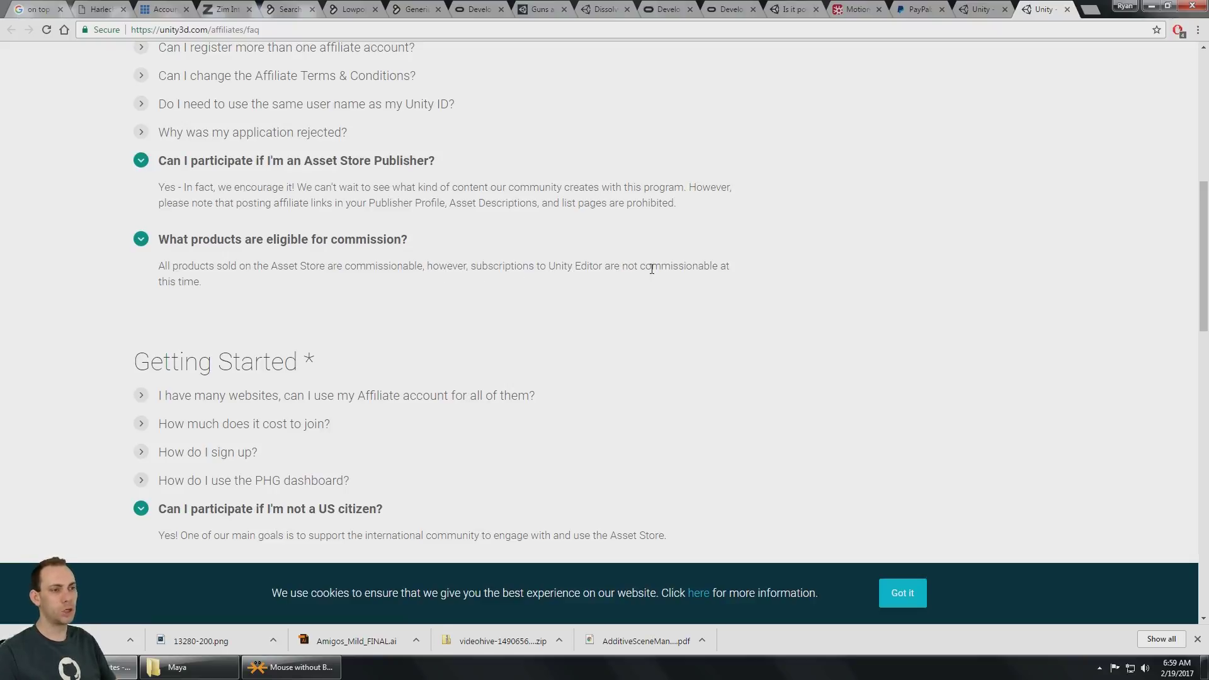
pyautogui.scroll(-2, 208, 286)
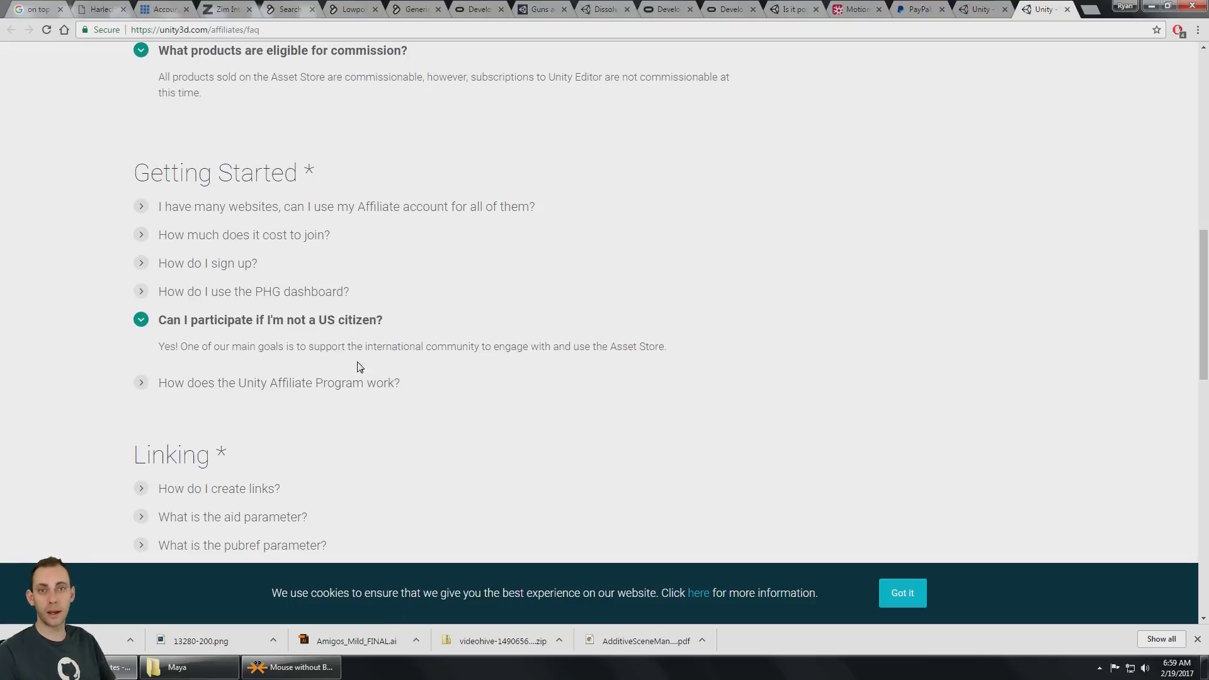
pyautogui.scroll(-1, 303, 365)
pyautogui.scroll(-1, 303, 365)
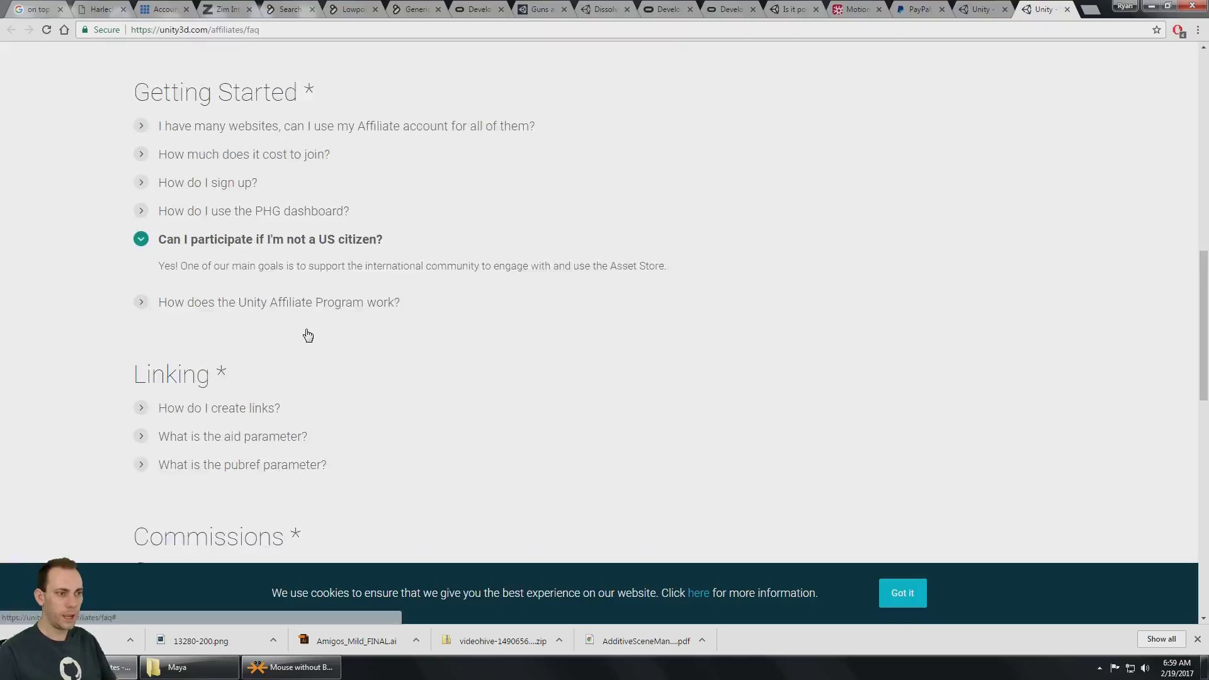
pyautogui.scroll(-3, 304, 335)
pyautogui.scroll(-1, 227, 303)
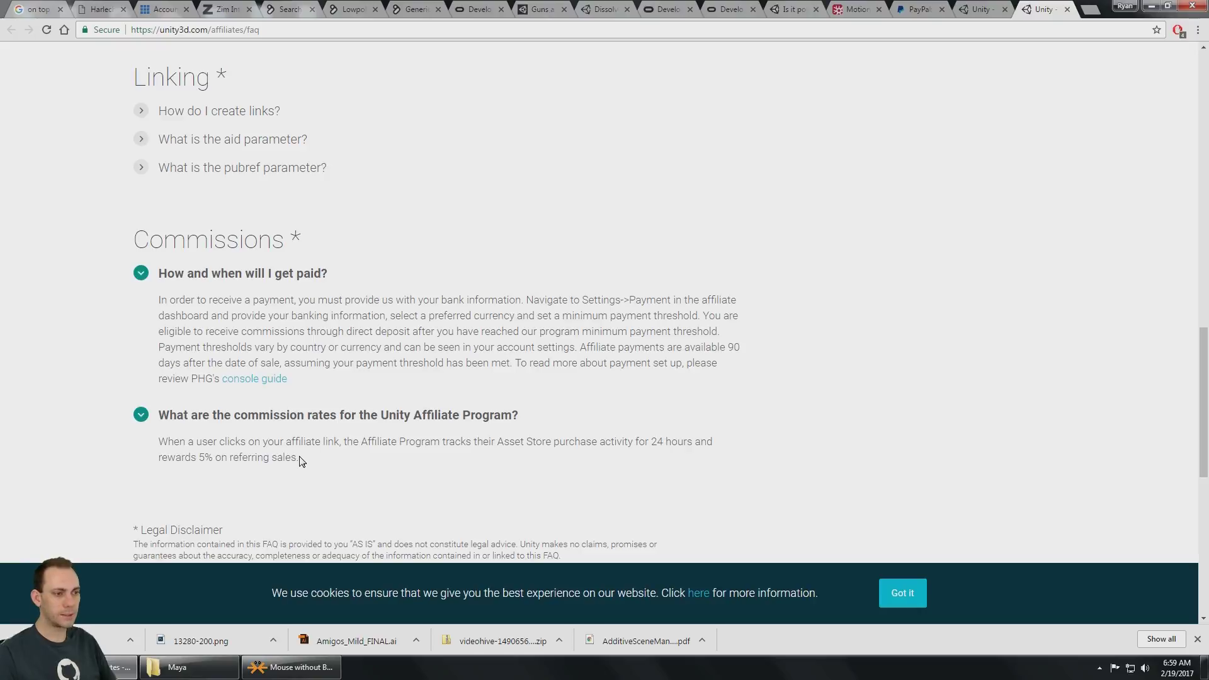
# - Highlight the FAQ's commission rates answer and its 24-hour tracking period
pyautogui.moveTo(298, 460)
pyautogui.mouseDown()
pyautogui.moveTo(219, 461)
pyautogui.moveTo(159, 439)
pyautogui.mouseUp()
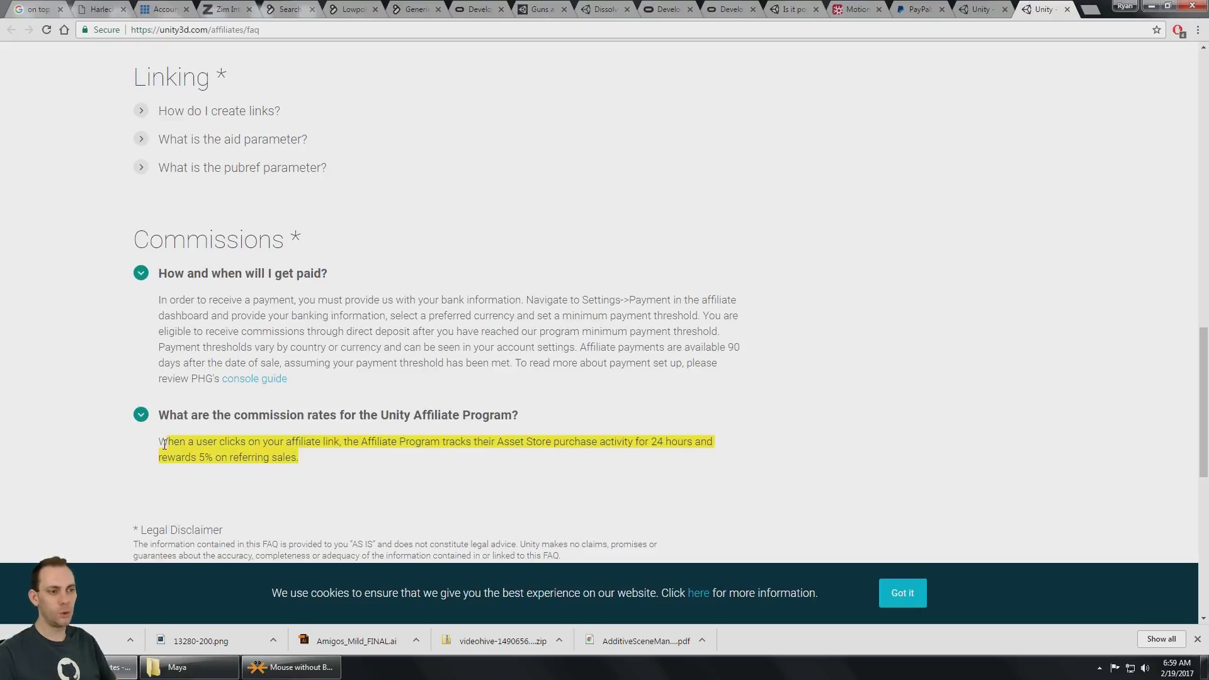
pyautogui.click(304, 459)
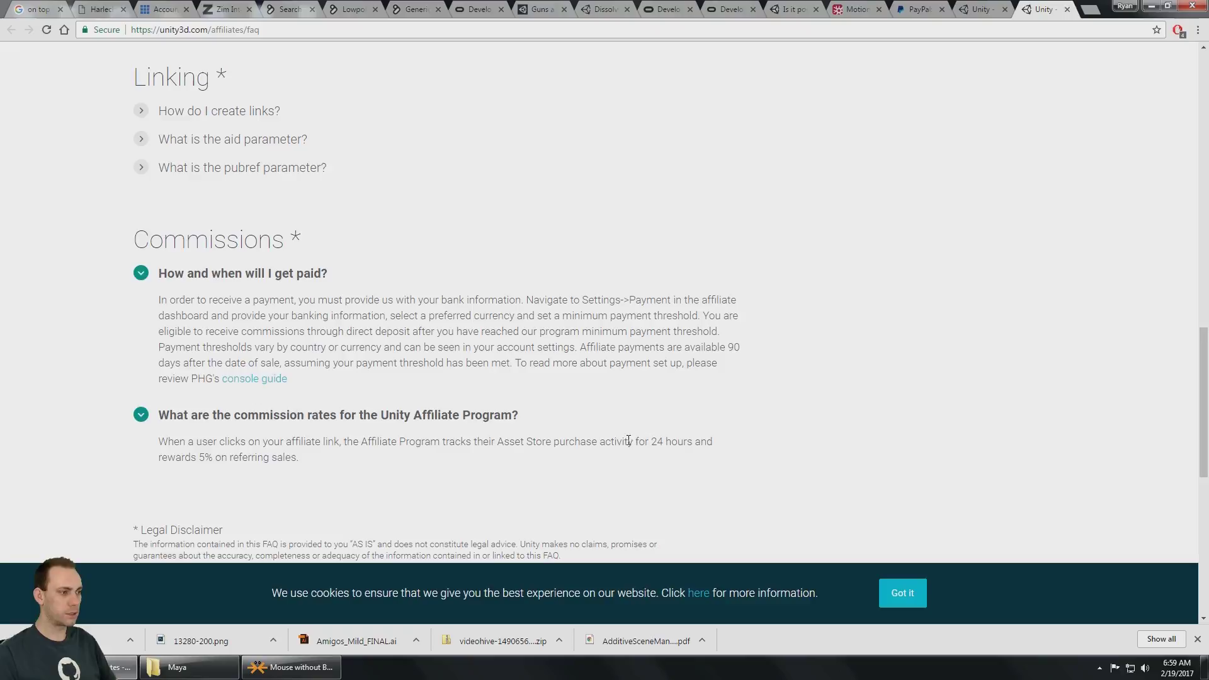
pyautogui.moveTo(652, 440); pyautogui.dragTo(686, 435)
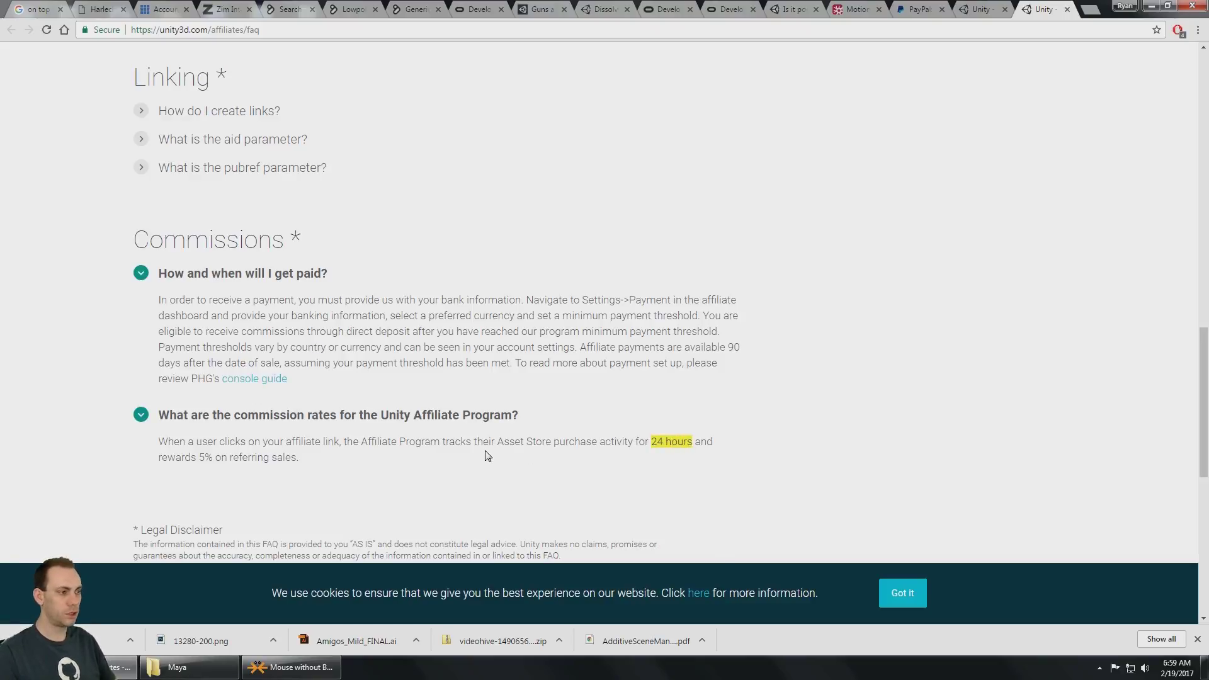
pyautogui.moveTo(640, 440); pyautogui.dragTo(662, 437)
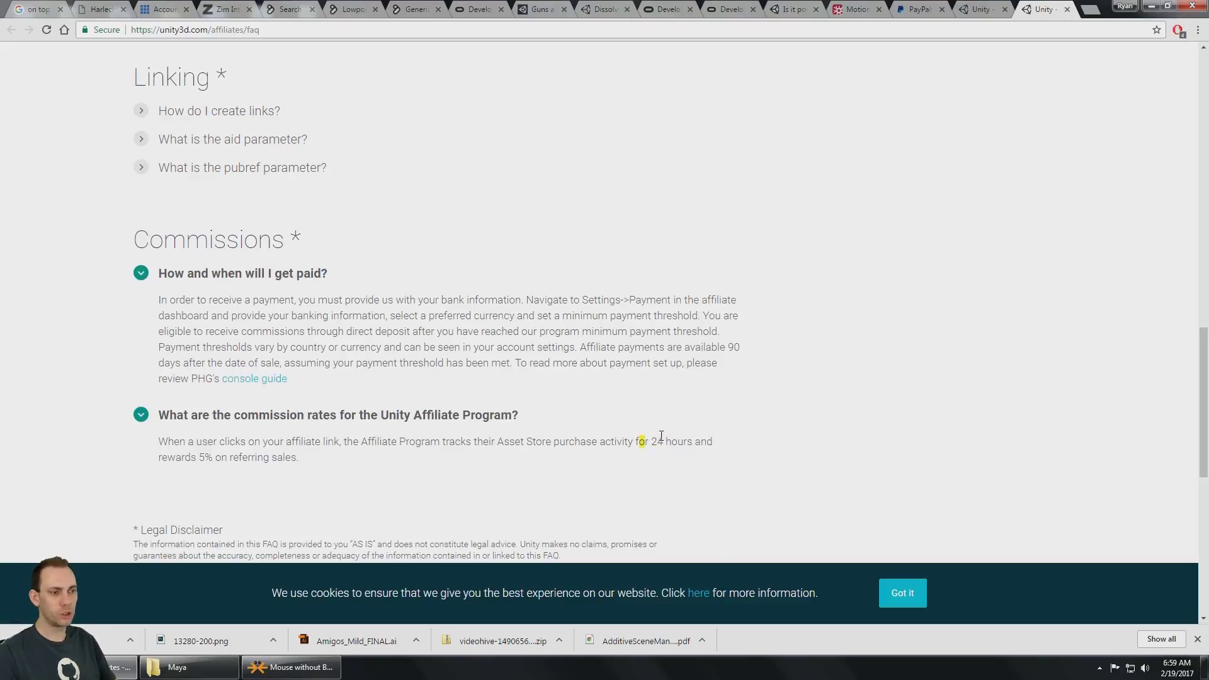
pyautogui.click(204, 459)
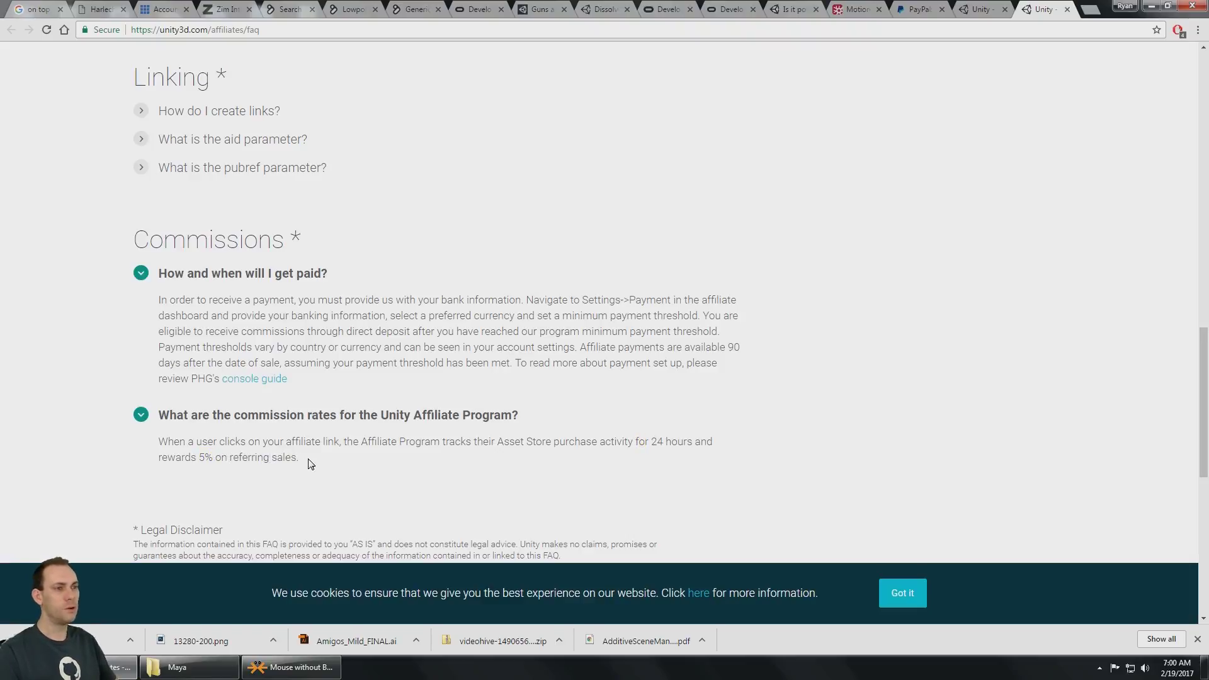
pyautogui.scroll(3, 428, 360)
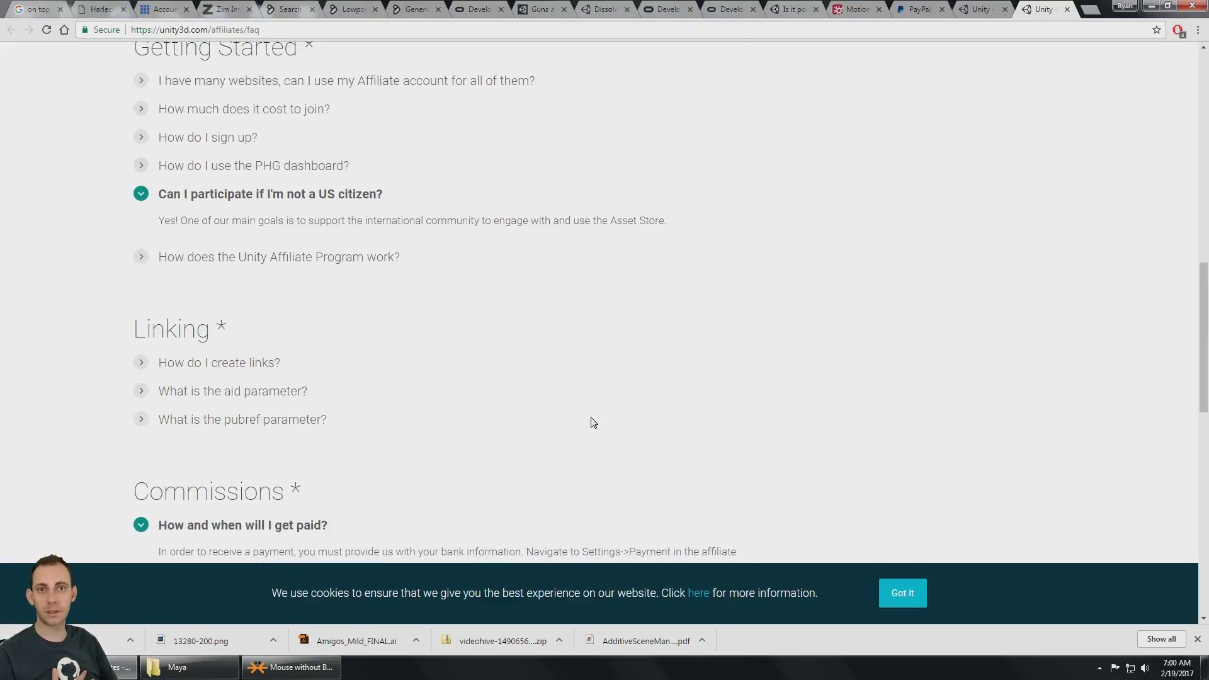
pyautogui.scroll(-1, 526, 311)
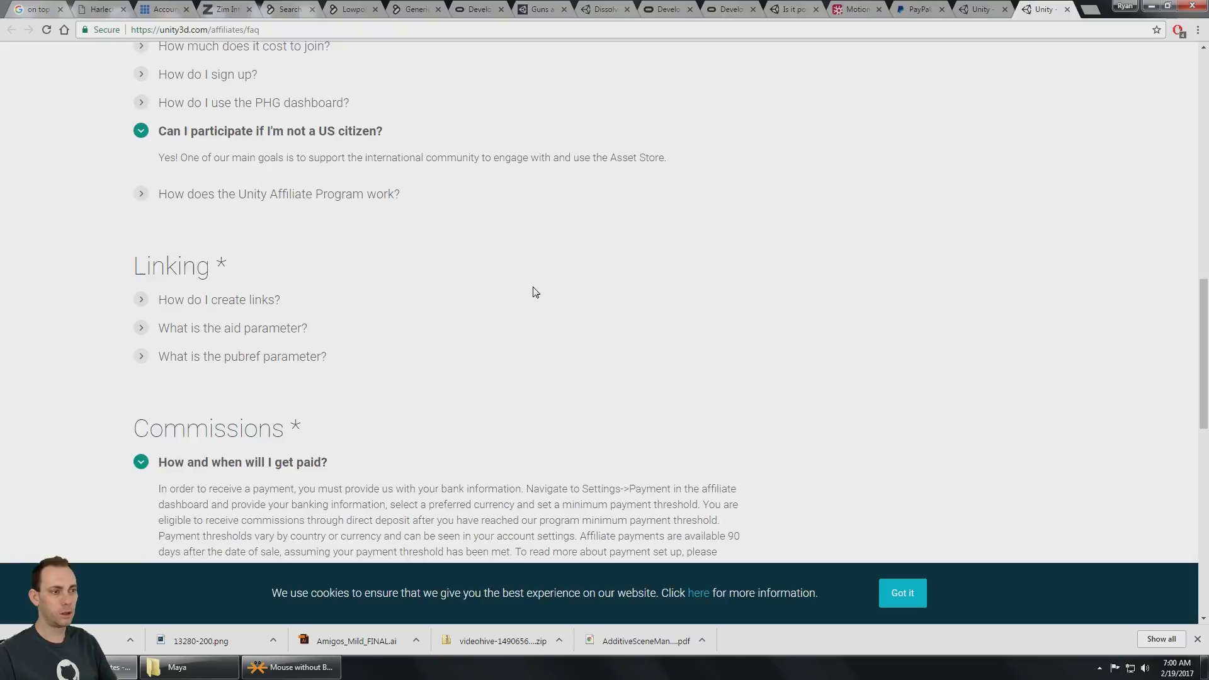
pyautogui.scroll(-2, 532, 293)
pyautogui.scroll(-1, 533, 292)
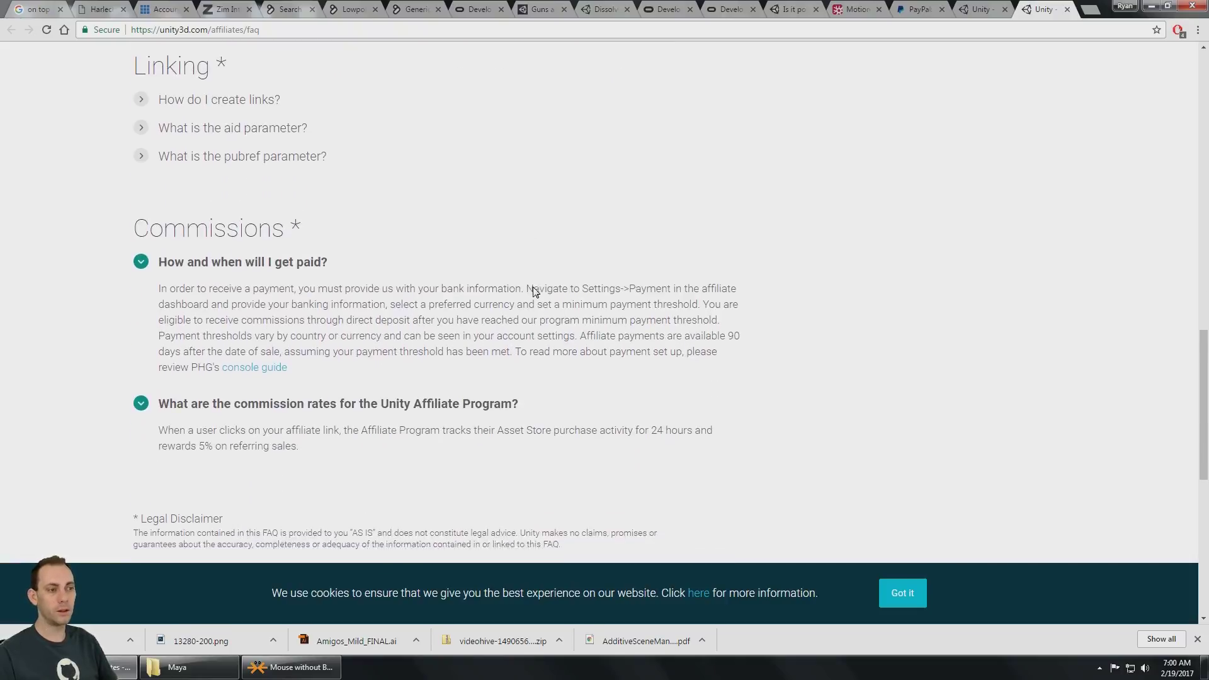
pyautogui.scroll(-2, 533, 292)
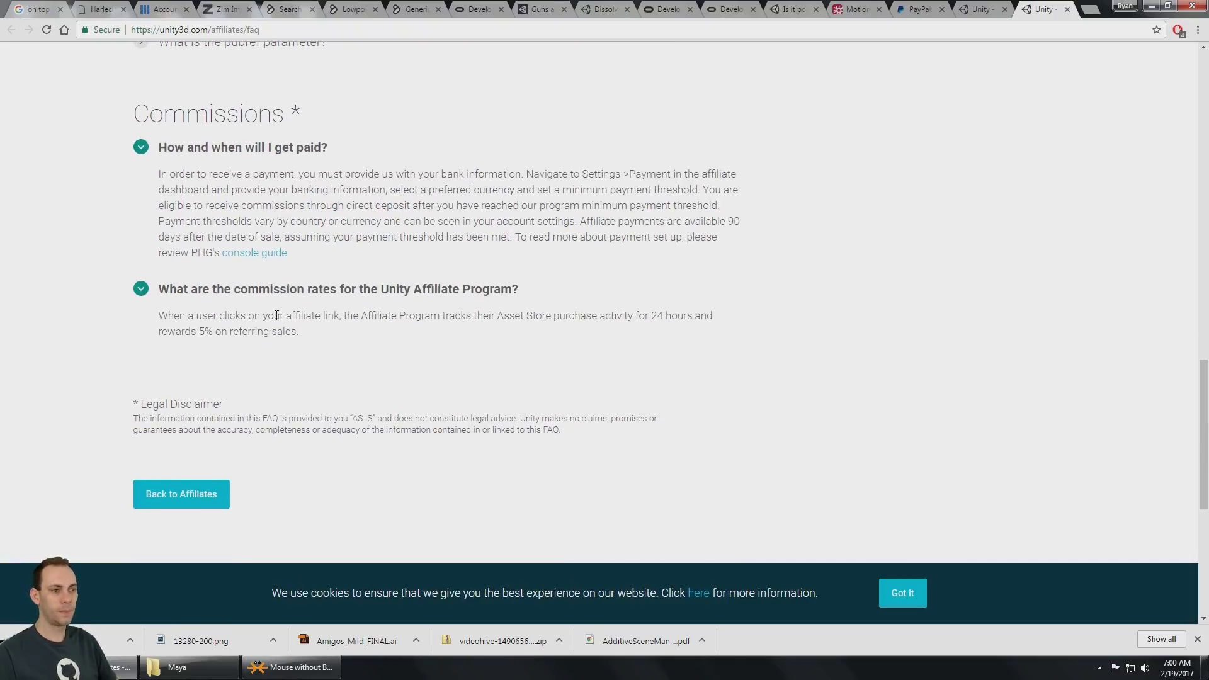
# - Highlight '24 hours' and '5%', then bring up the affiliate console login page
pyautogui.moveTo(645, 315); pyautogui.dragTo(697, 317)
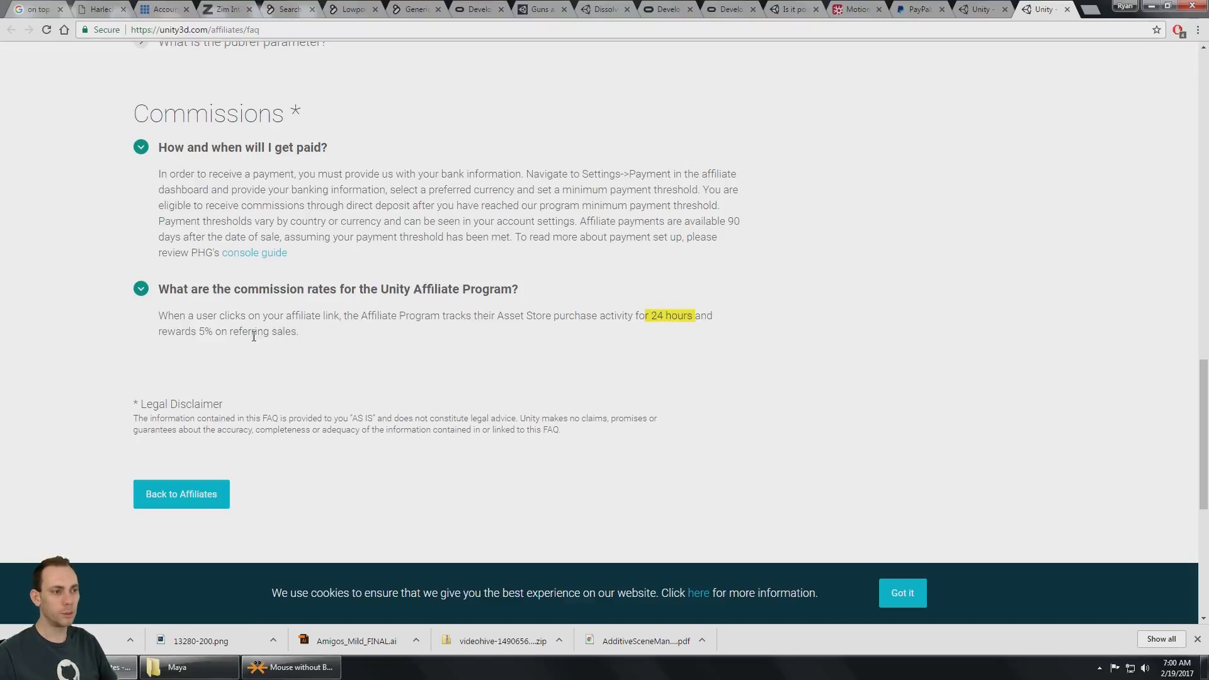
pyautogui.moveTo(199, 331); pyautogui.dragTo(213, 332)
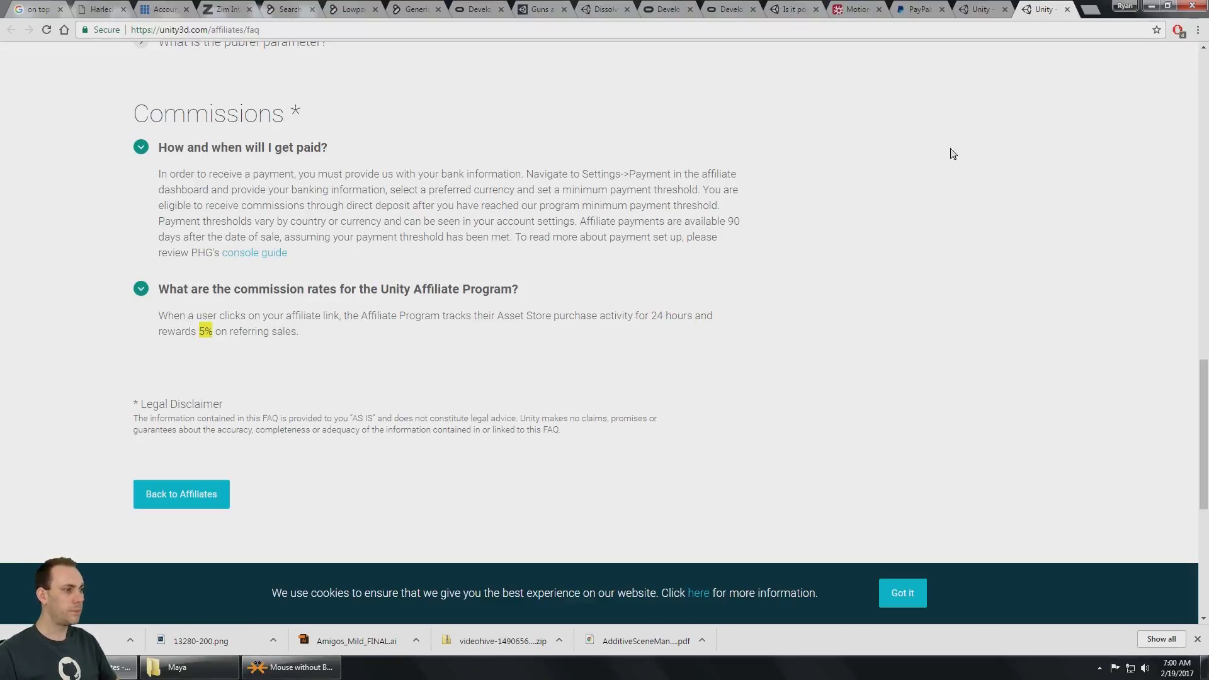
pyautogui.click(973, 8)
pyautogui.click(749, 216)
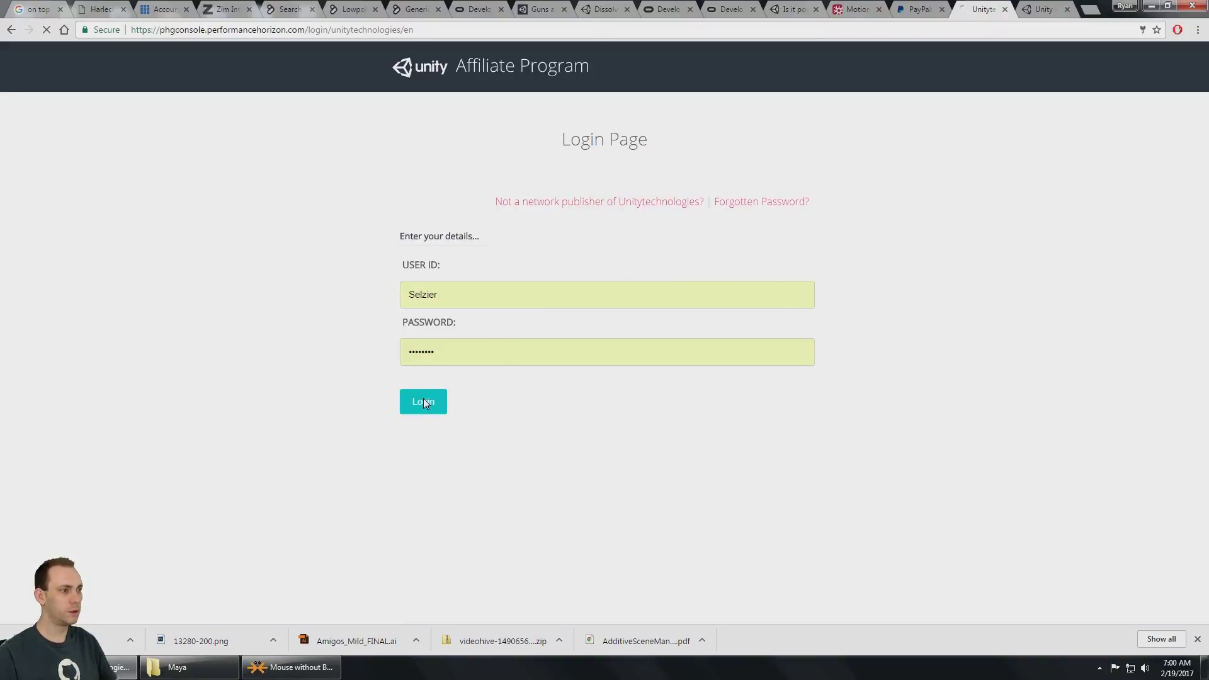
# - Log in to the console and limit dashboard stats to 5–28 February 2017
pyautogui.click(424, 401)
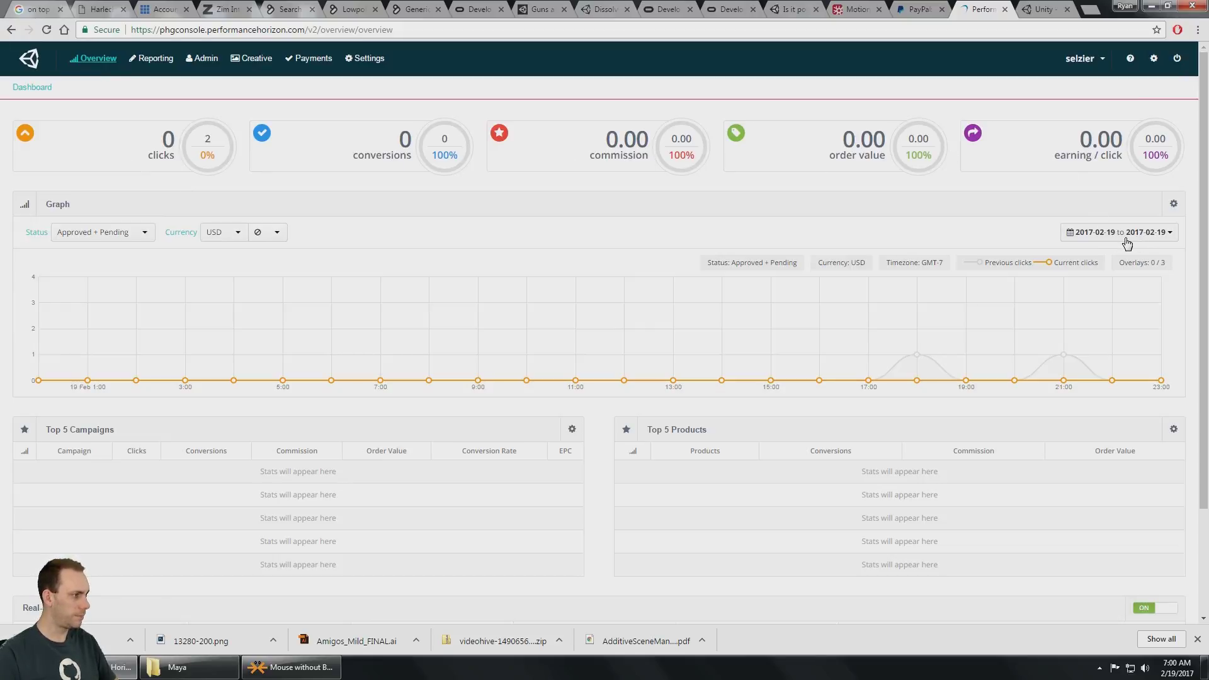
pyautogui.click(1144, 233)
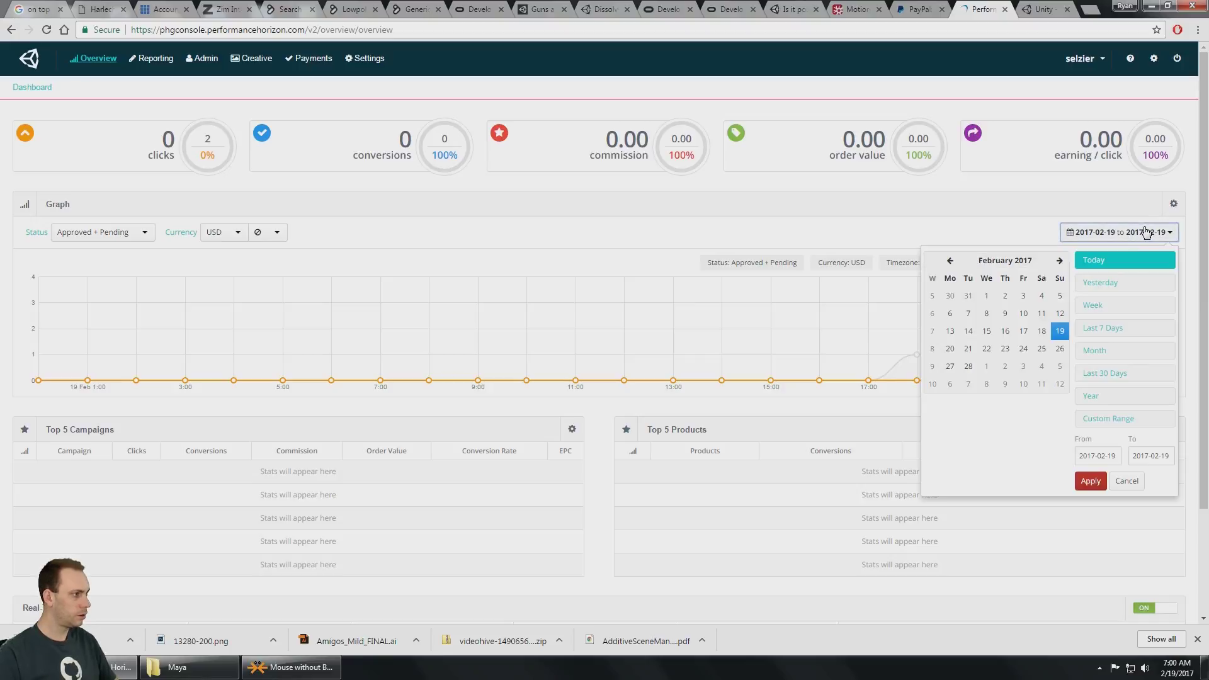
pyautogui.click(1025, 332)
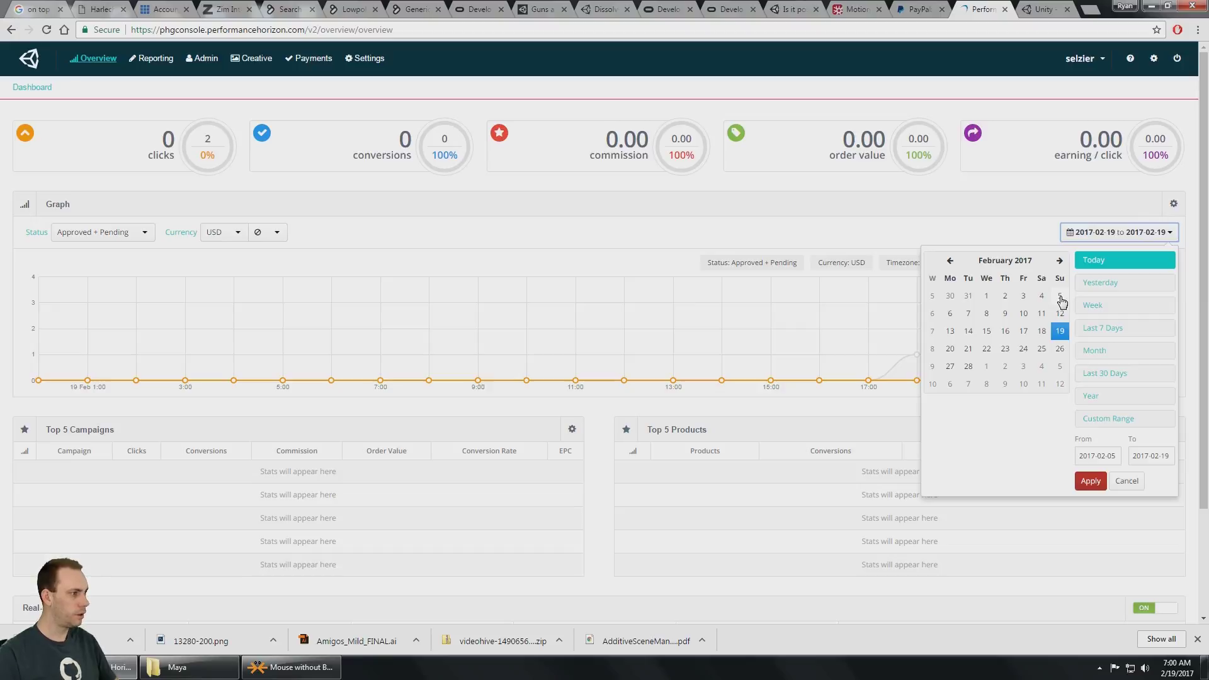
pyautogui.click(1062, 300)
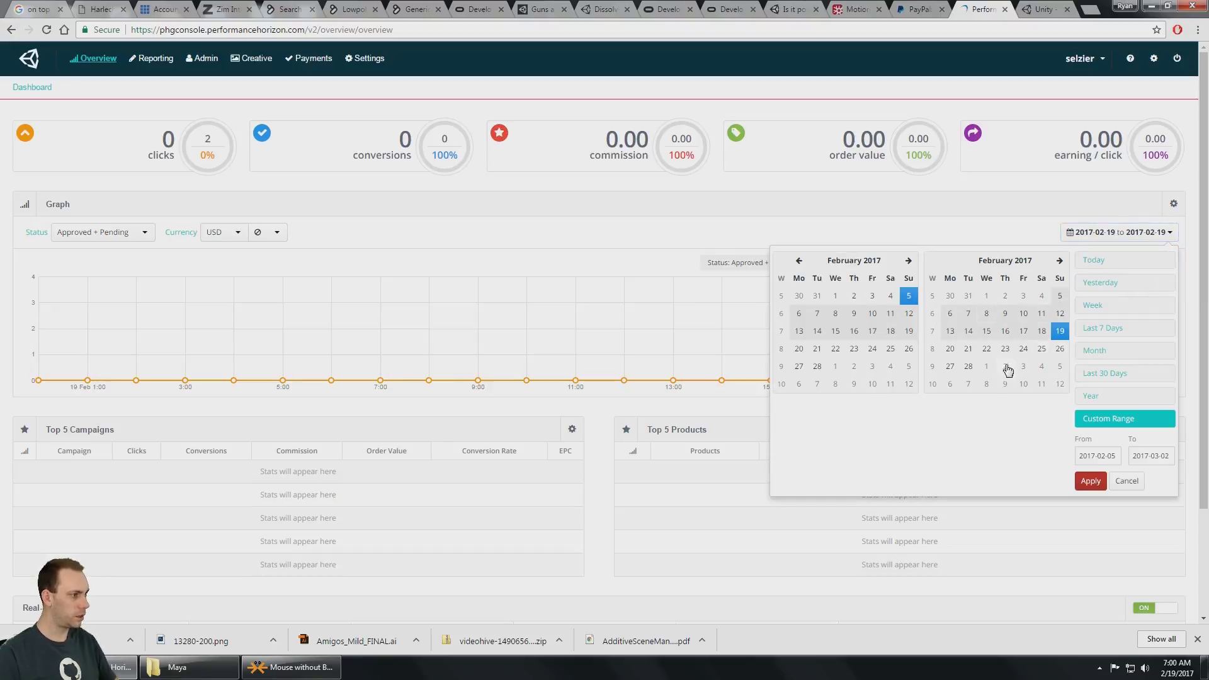
pyautogui.click(968, 366)
pyautogui.click(1091, 485)
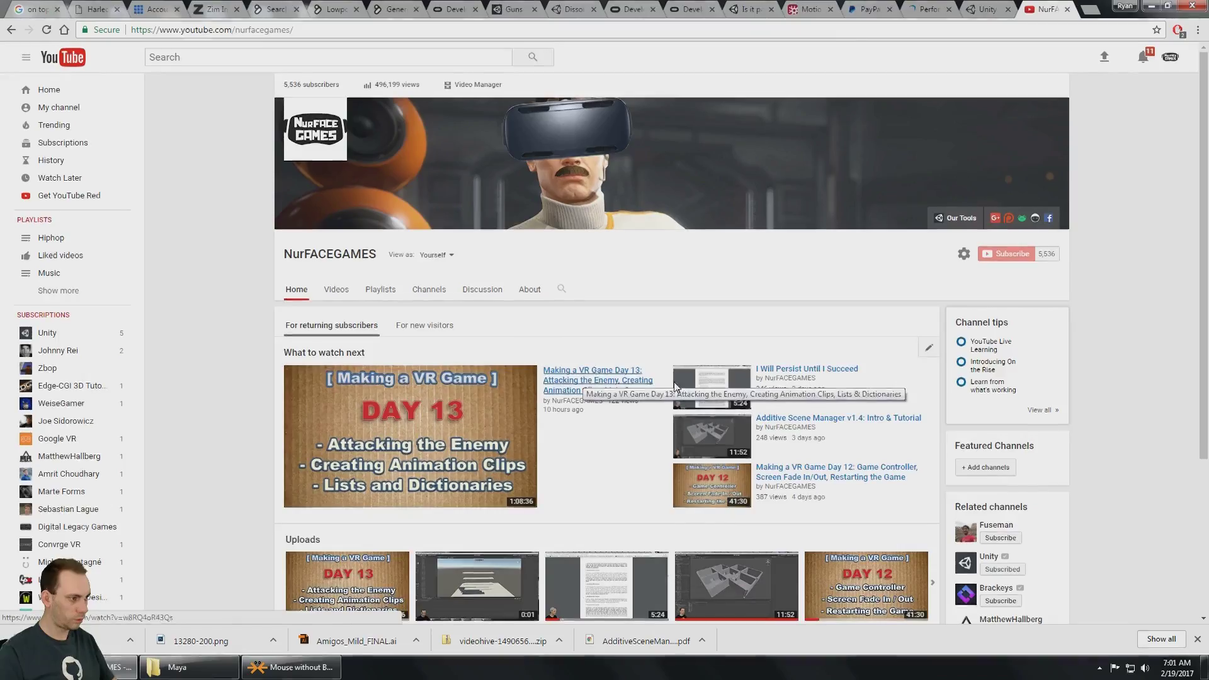
# - Pause the Day 12 VR video, expand its description, and open the Additive Scene Manager link separately
pyautogui.click(846, 475)
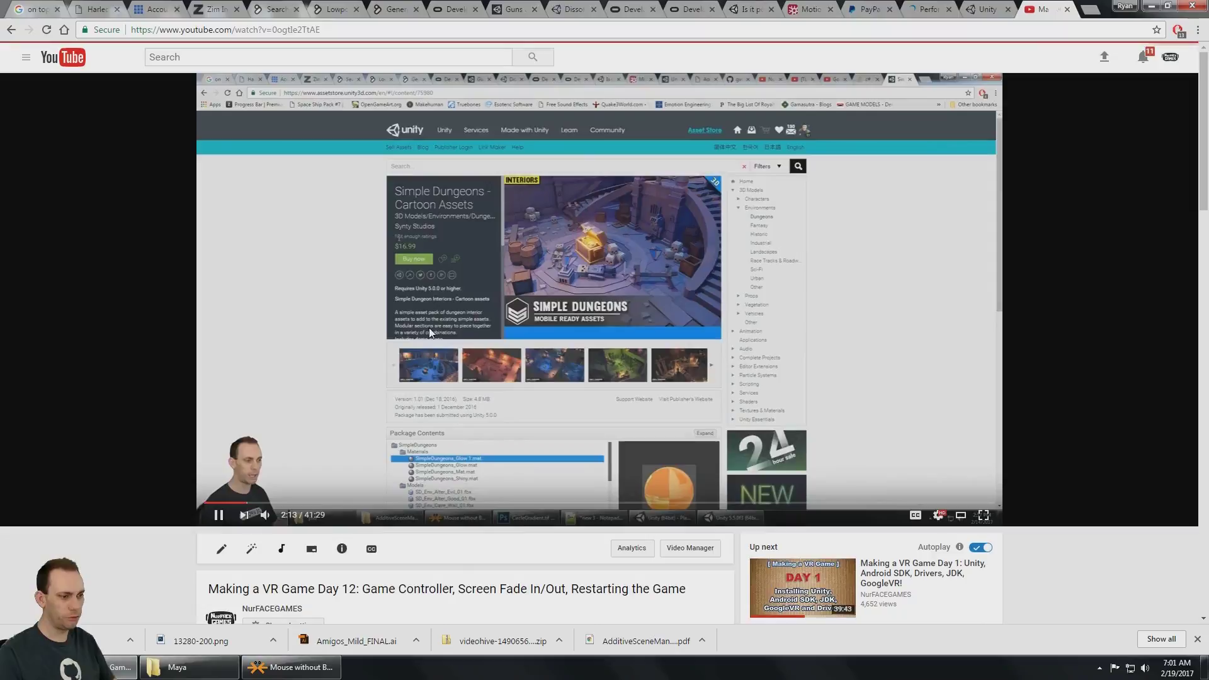
pyautogui.click(326, 315)
pyautogui.scroll(-2, 331, 318)
pyautogui.scroll(-1, 334, 321)
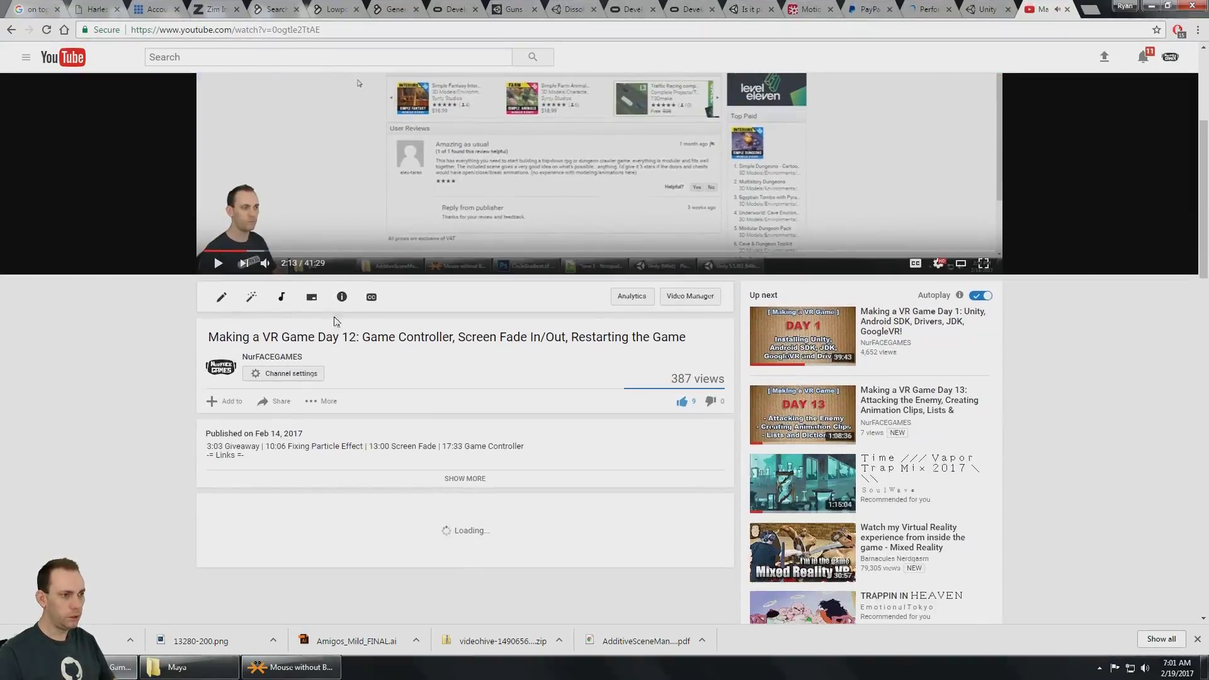
pyautogui.scroll(-1, 349, 320)
pyautogui.scroll(-1, 370, 319)
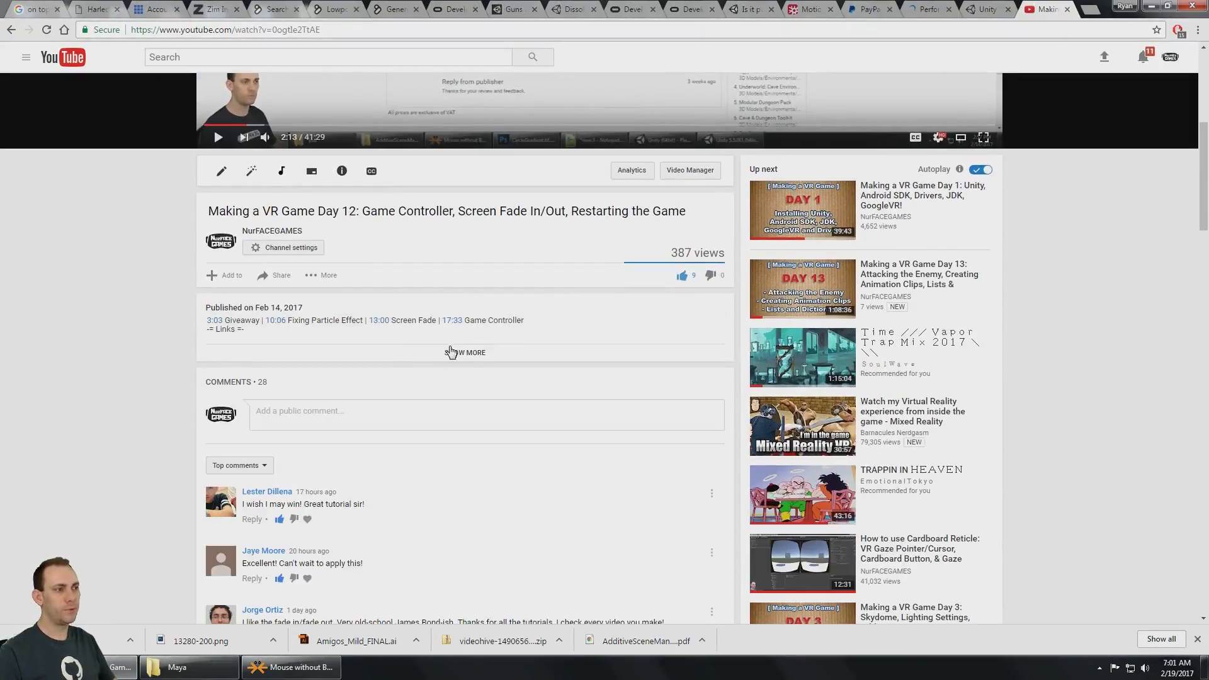
pyautogui.click(468, 360)
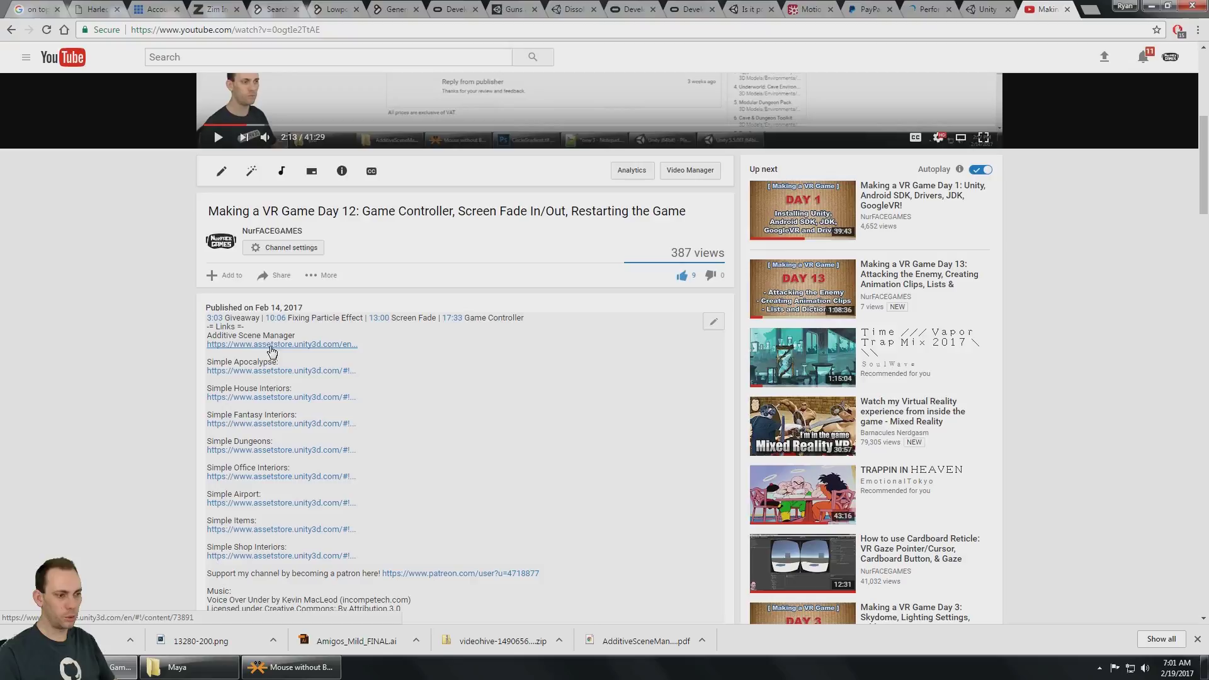
pyautogui.middleClick(311, 345)
pyautogui.click(1050, 10)
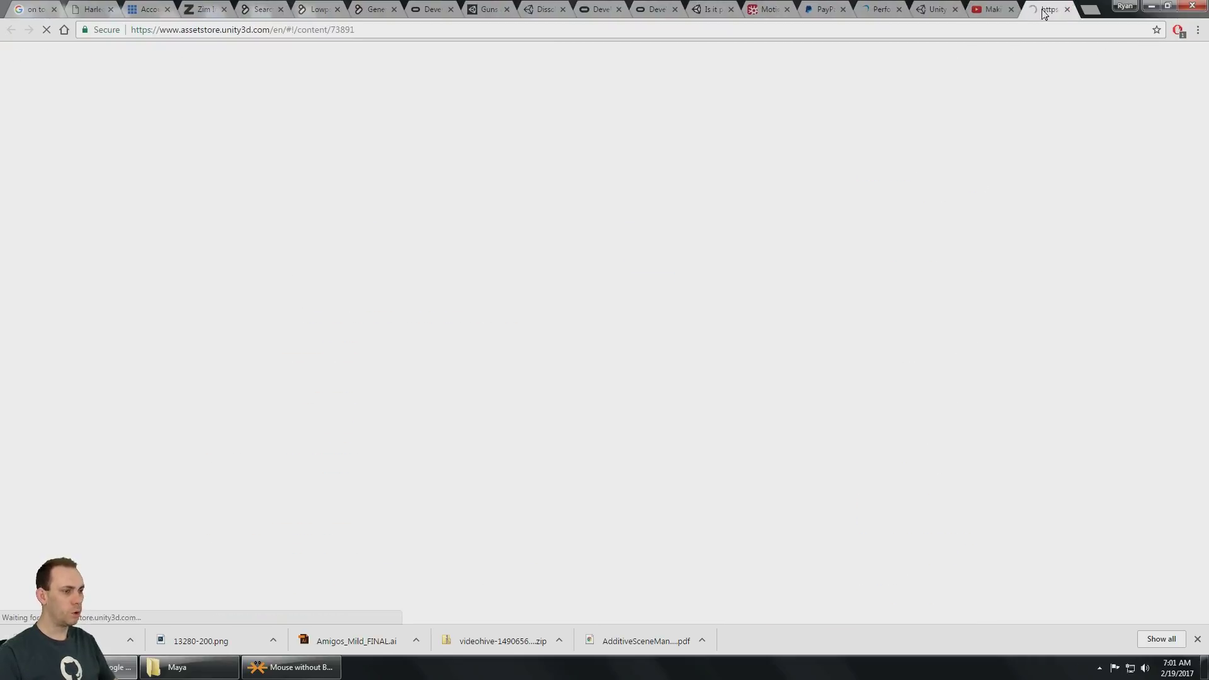
# - View the $20 Additive Scene Manager store page, then the dashboard's 55 clicks and 3 conversions
pyautogui.click(991, 10)
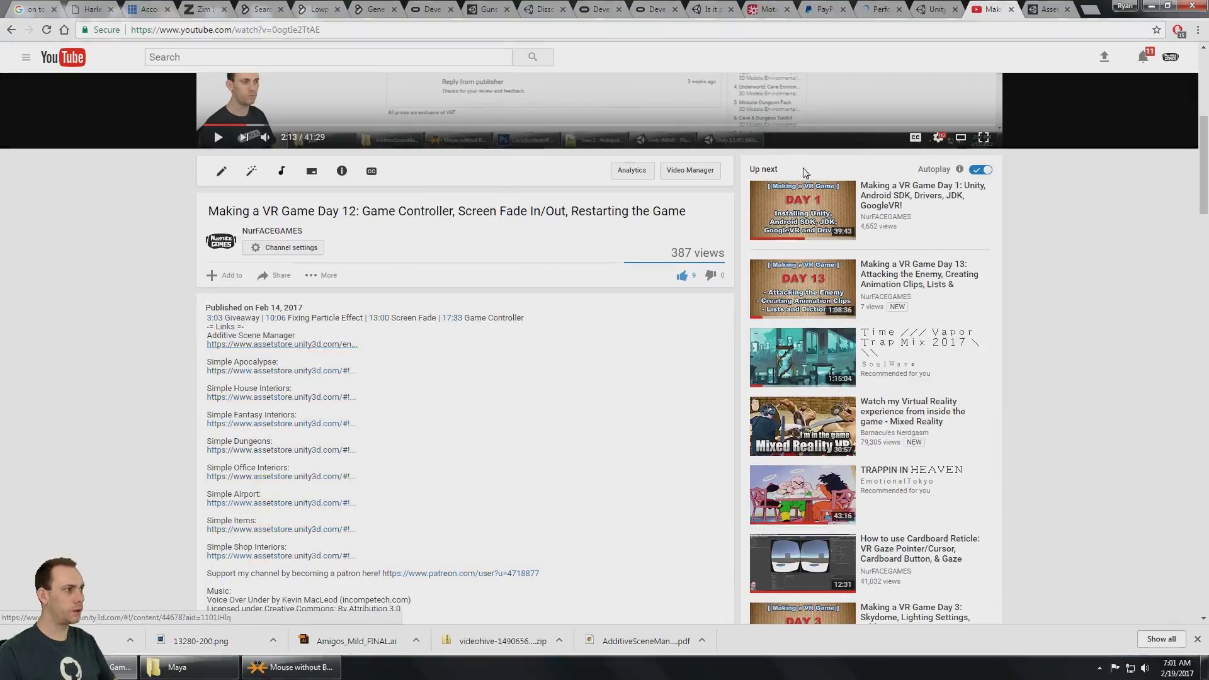
pyautogui.click(937, 12)
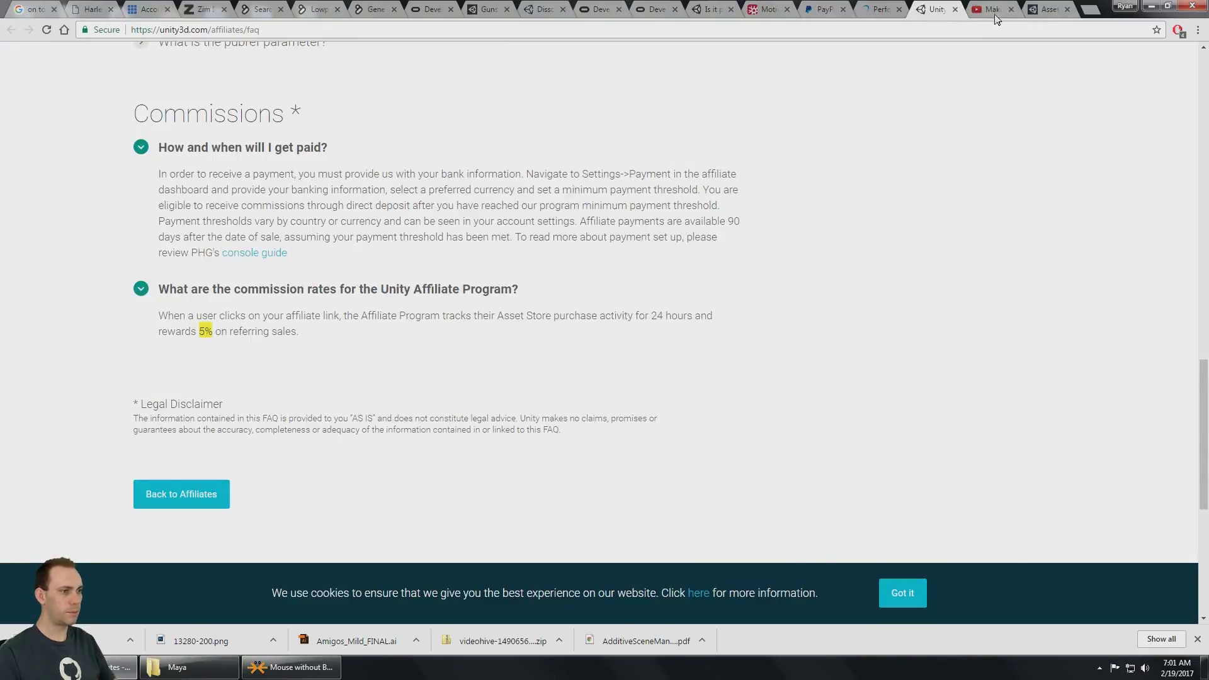
pyautogui.click(1042, 10)
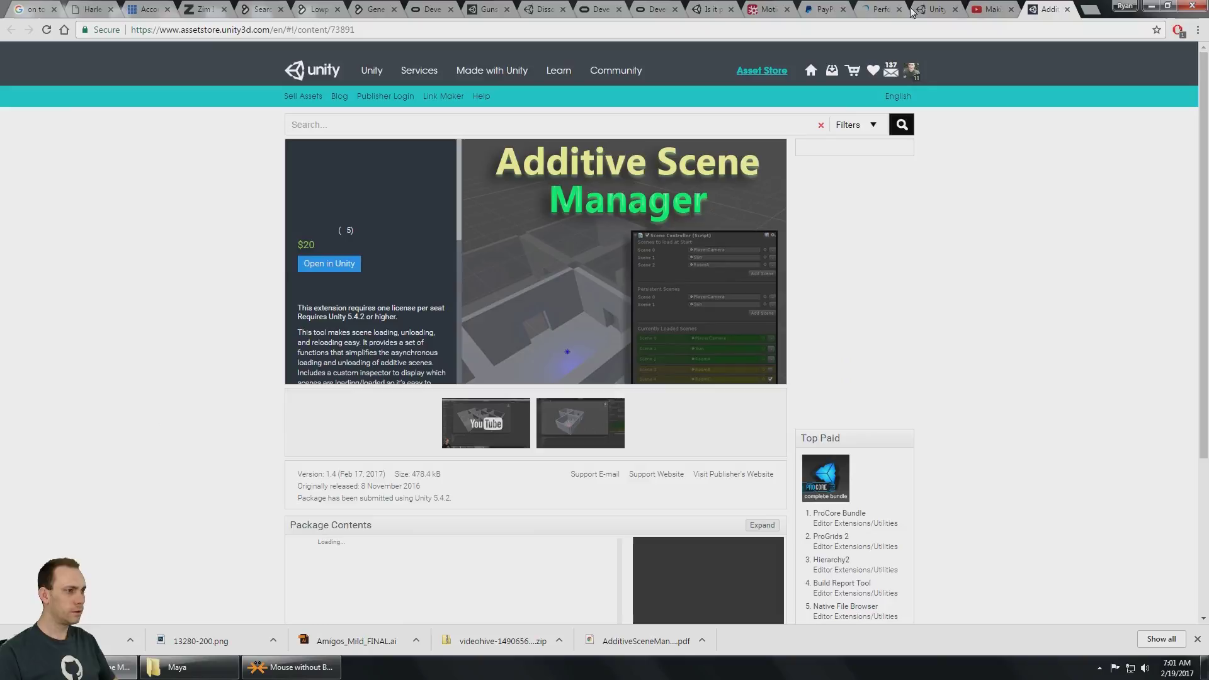
pyautogui.click(879, 9)
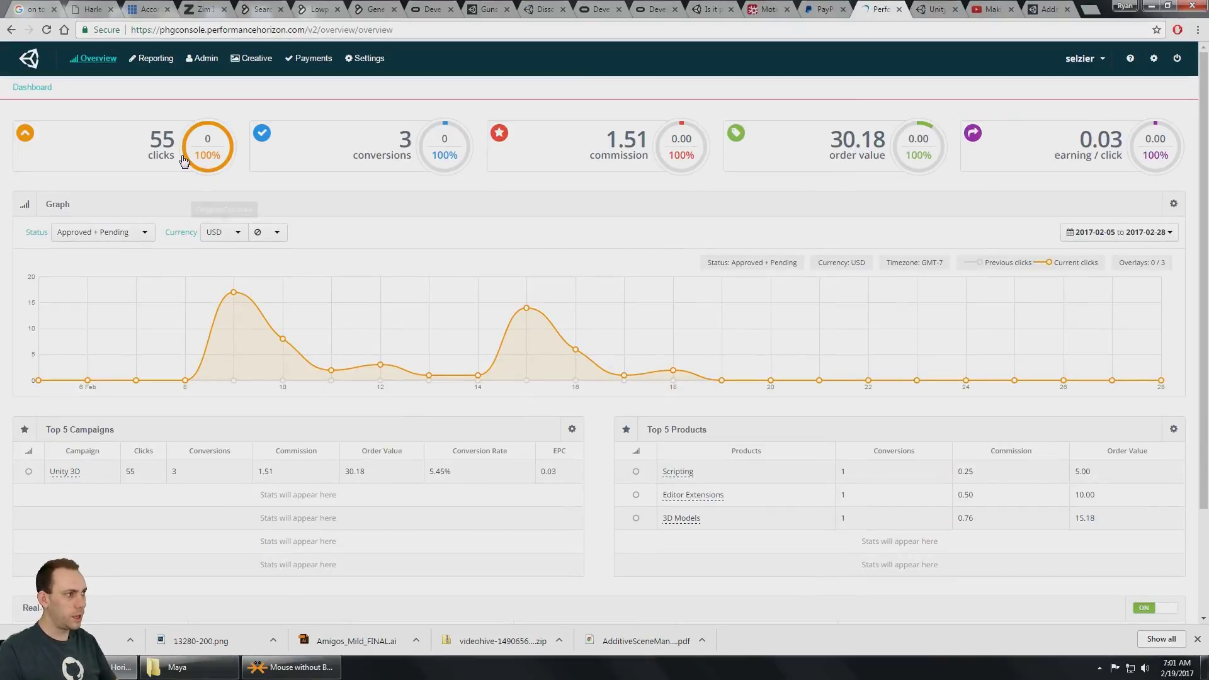
pyautogui.click(991, 12)
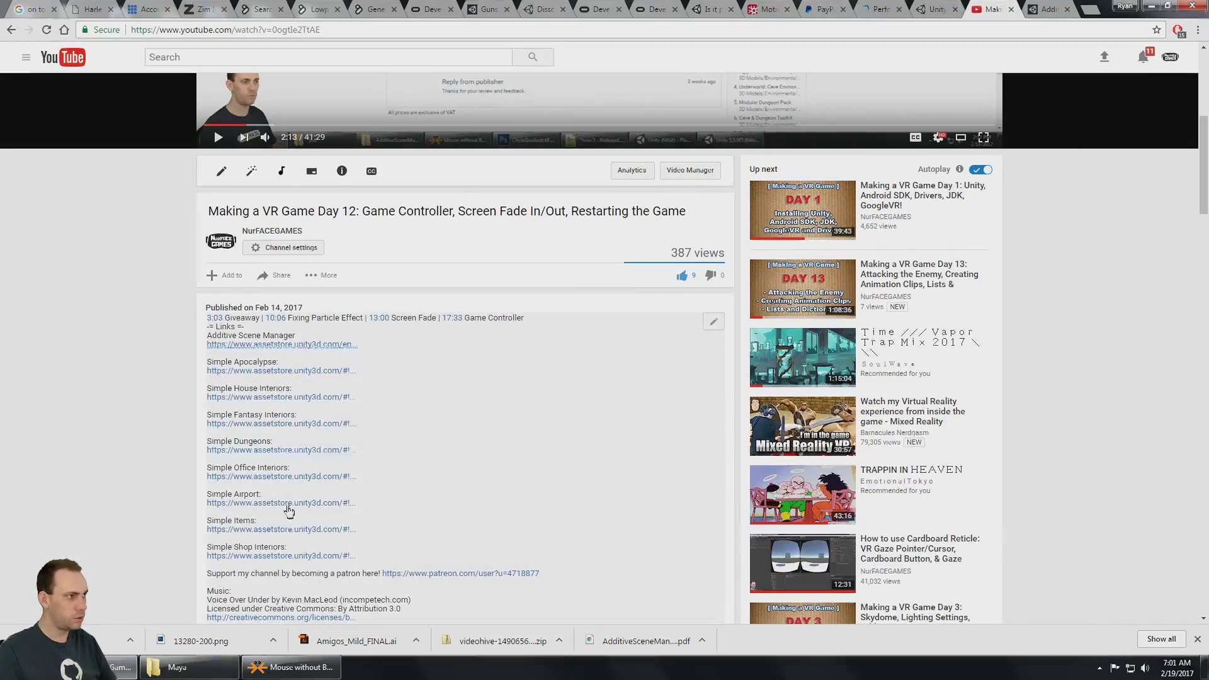
pyautogui.click(889, 11)
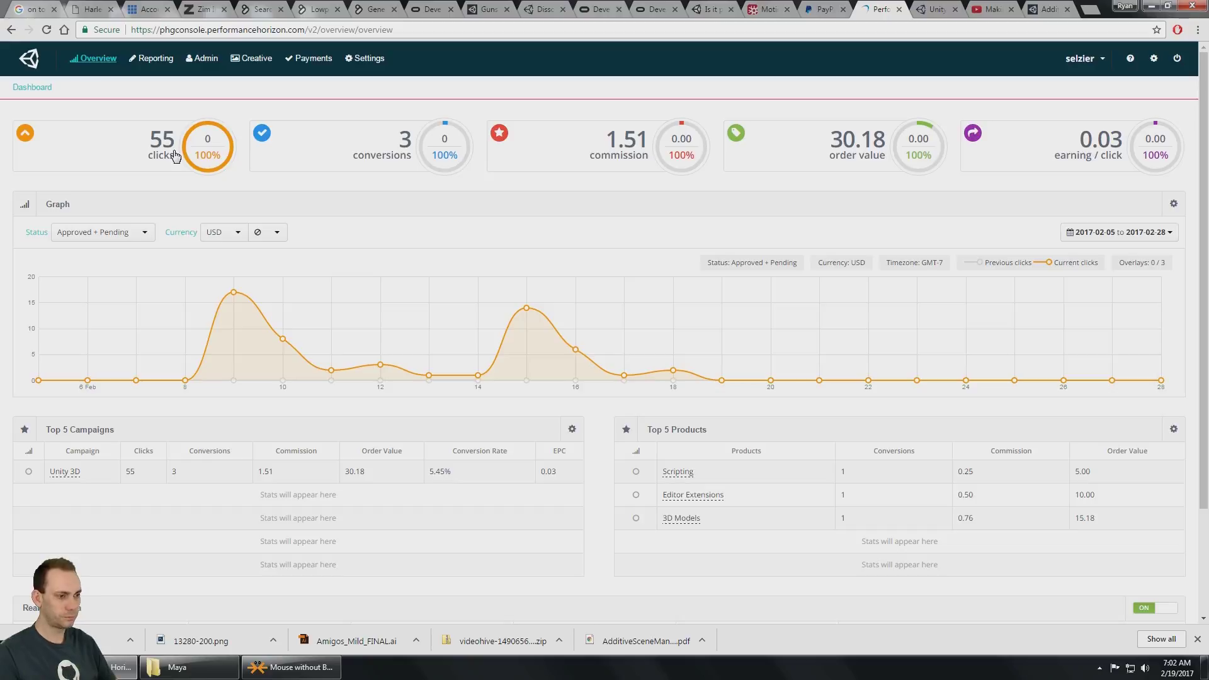
pyautogui.scroll(-3, 237, 212)
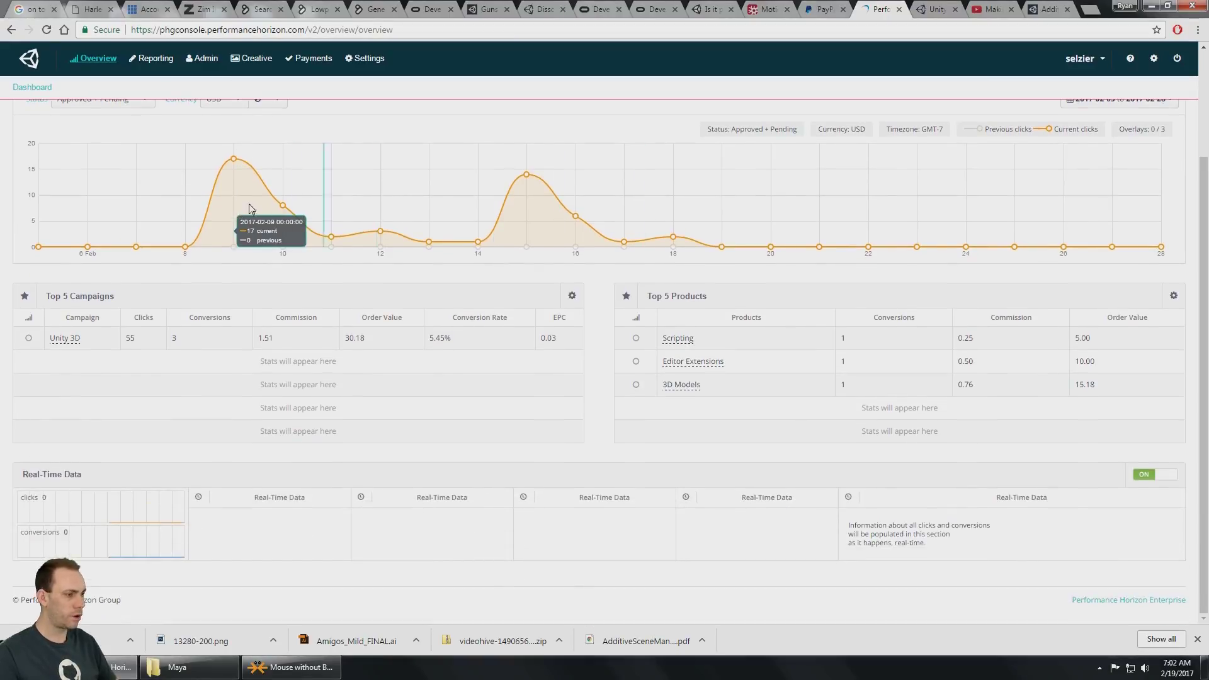
pyautogui.scroll(3, 252, 216)
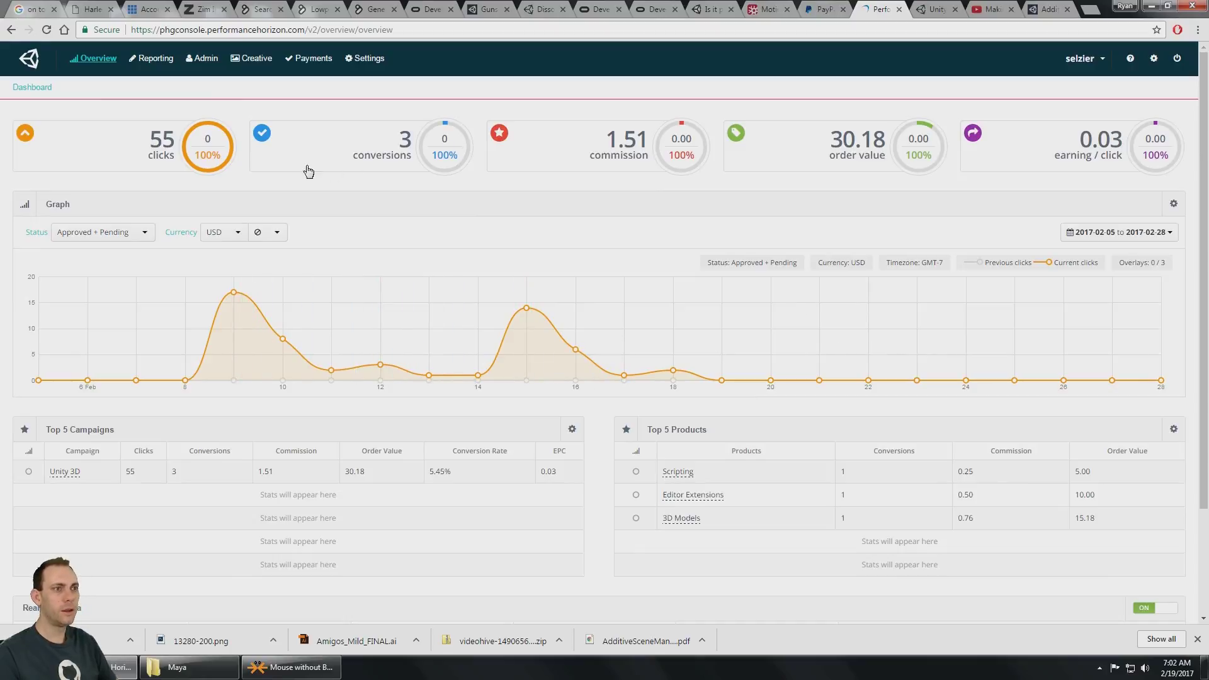
# - Go to Reporting and then Creative Overview in the PHG console
pyautogui.click(152, 61)
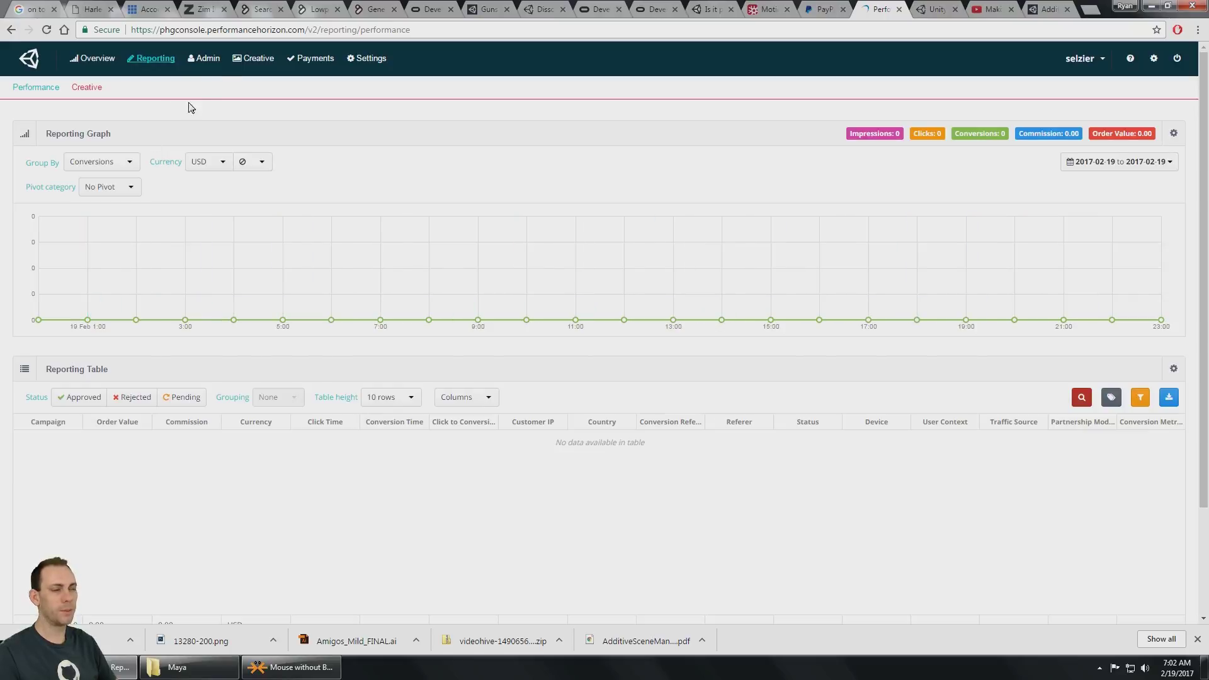
pyautogui.click(256, 59)
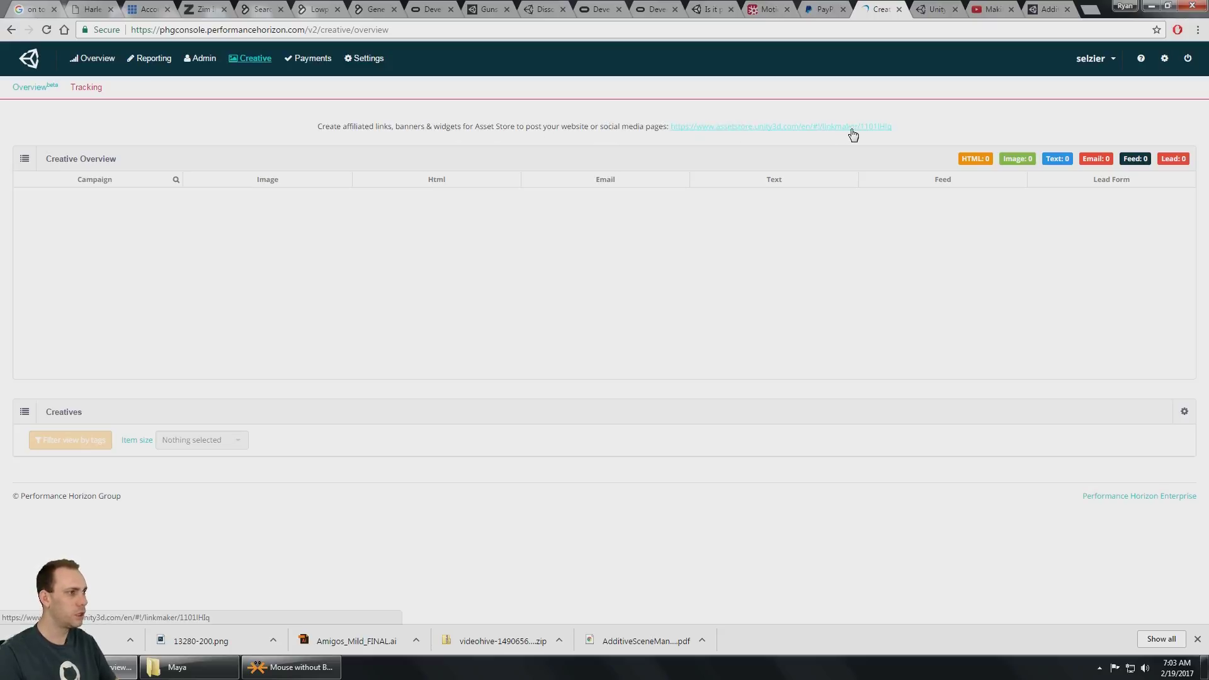
# - Search Link Maker for 'vr movement' packages, listing eight results
pyautogui.click(804, 128)
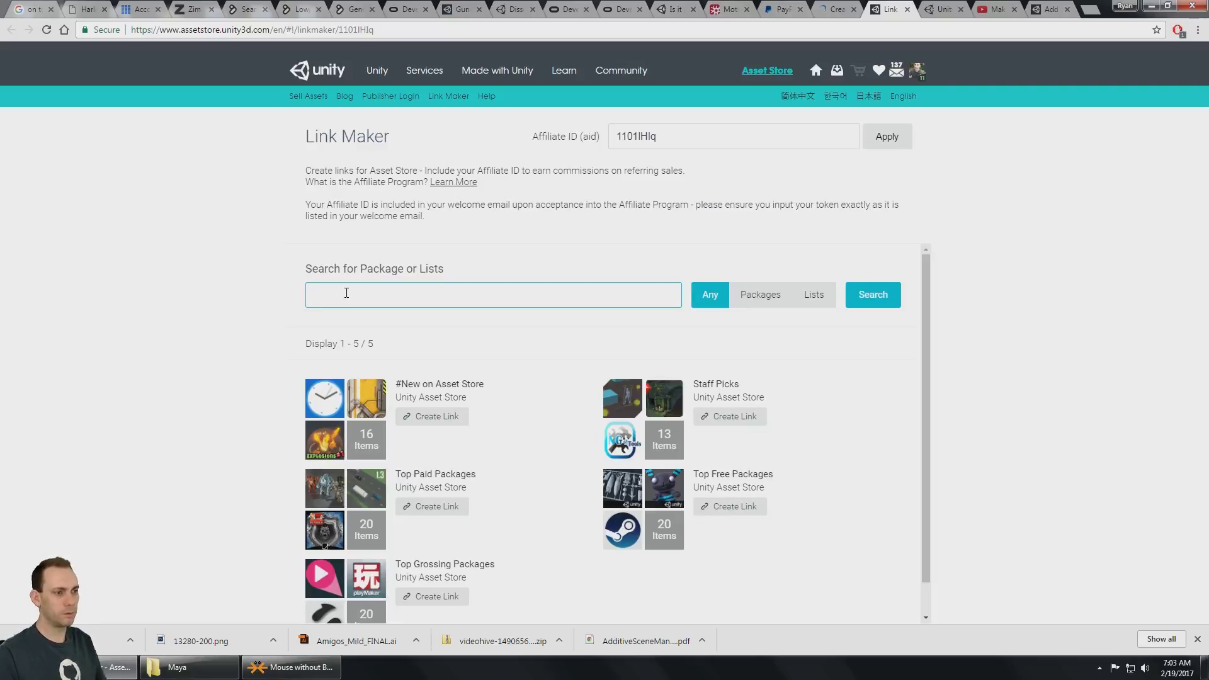
pyautogui.write('vr unity')
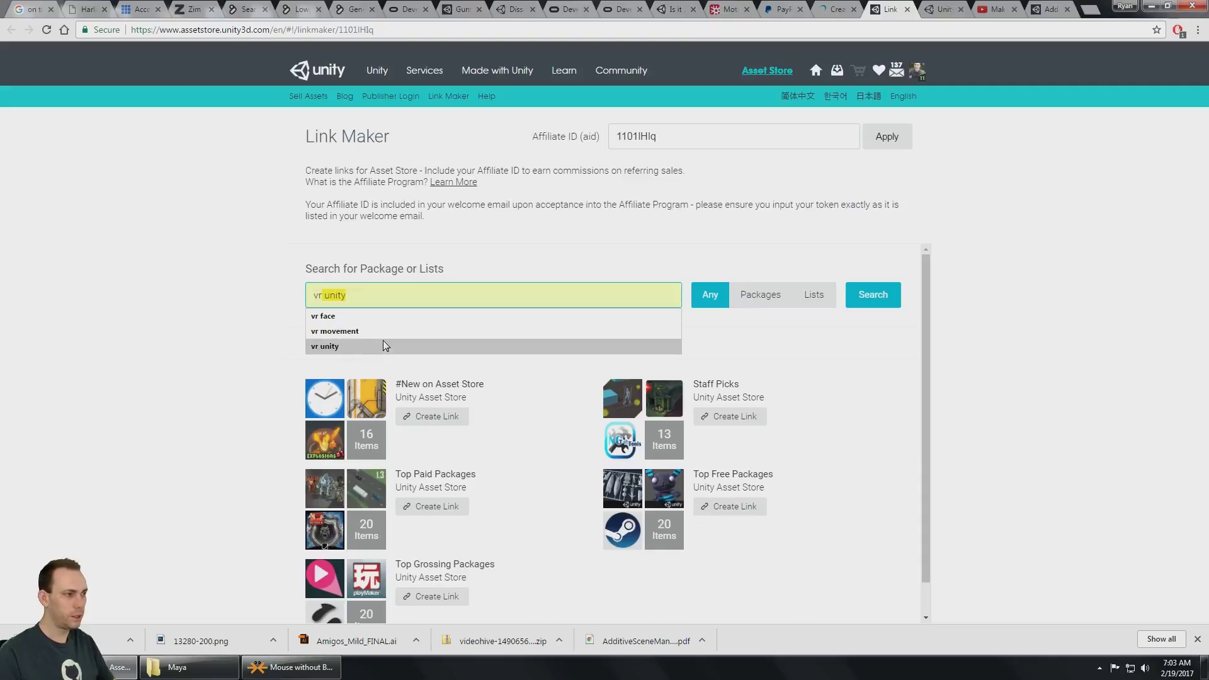
pyautogui.click(445, 331)
pyautogui.click(866, 296)
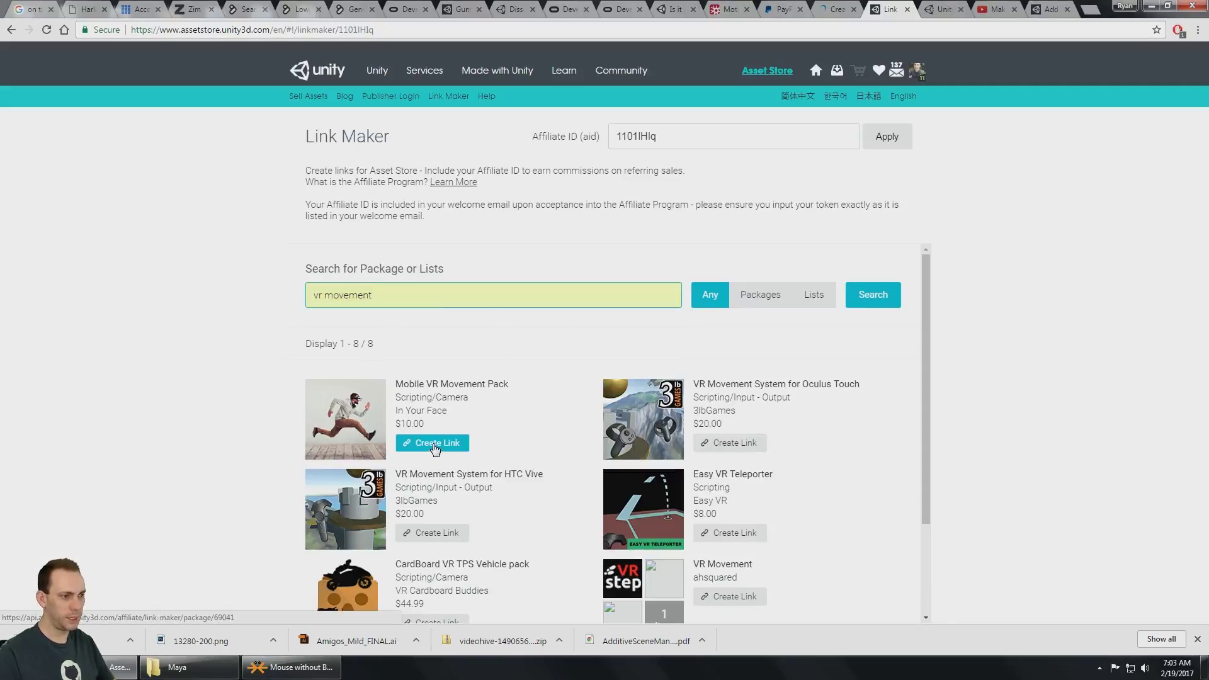
# - Create Mobile VR Movement Pack affiliate links and highlight the ?aid= affiliate ID in its direct link
pyautogui.click(434, 444)
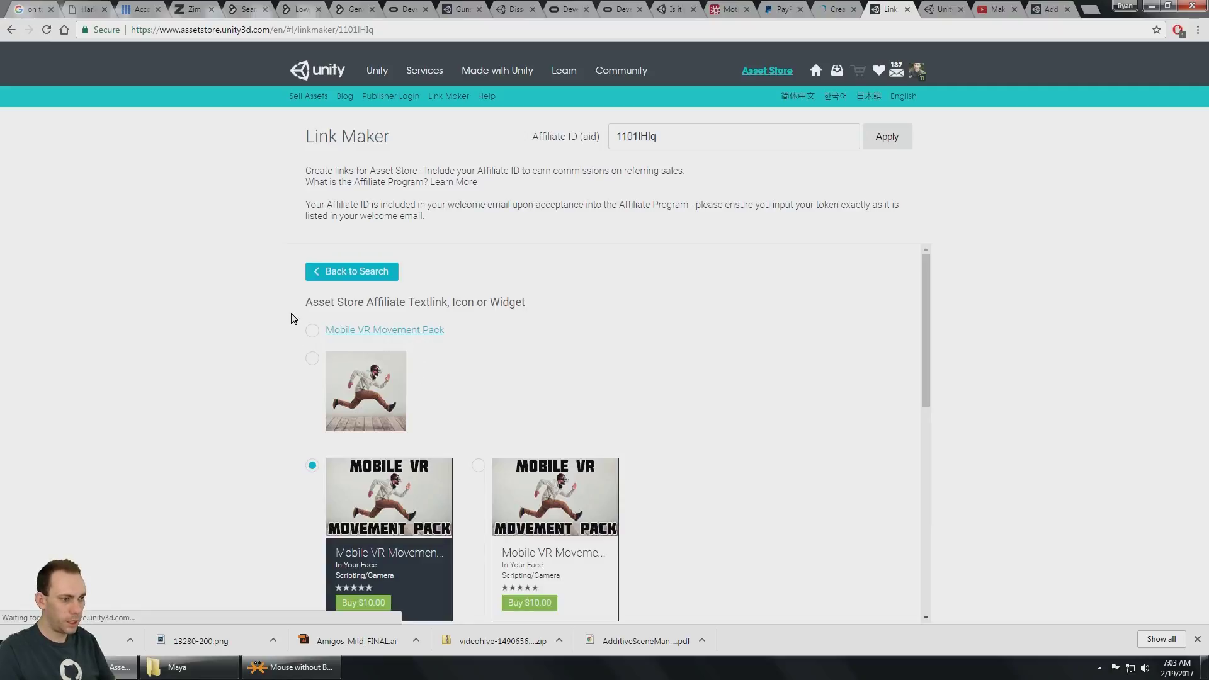
pyautogui.scroll(-2, 293, 315)
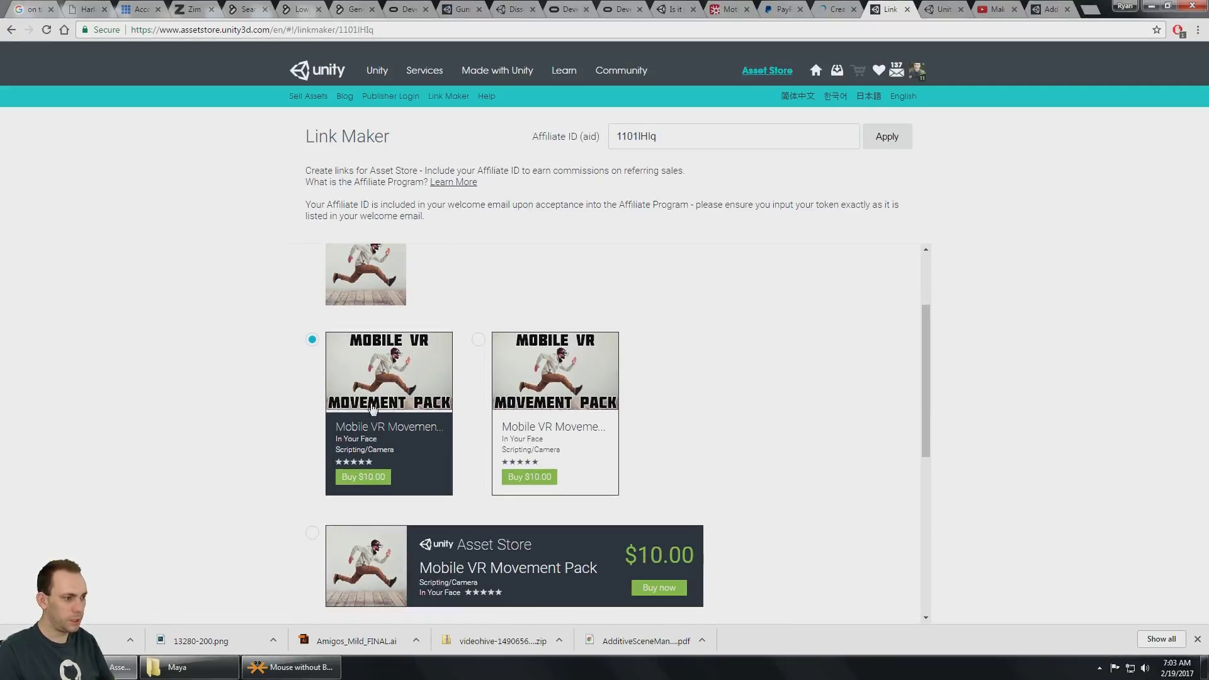
pyautogui.scroll(-1, 544, 406)
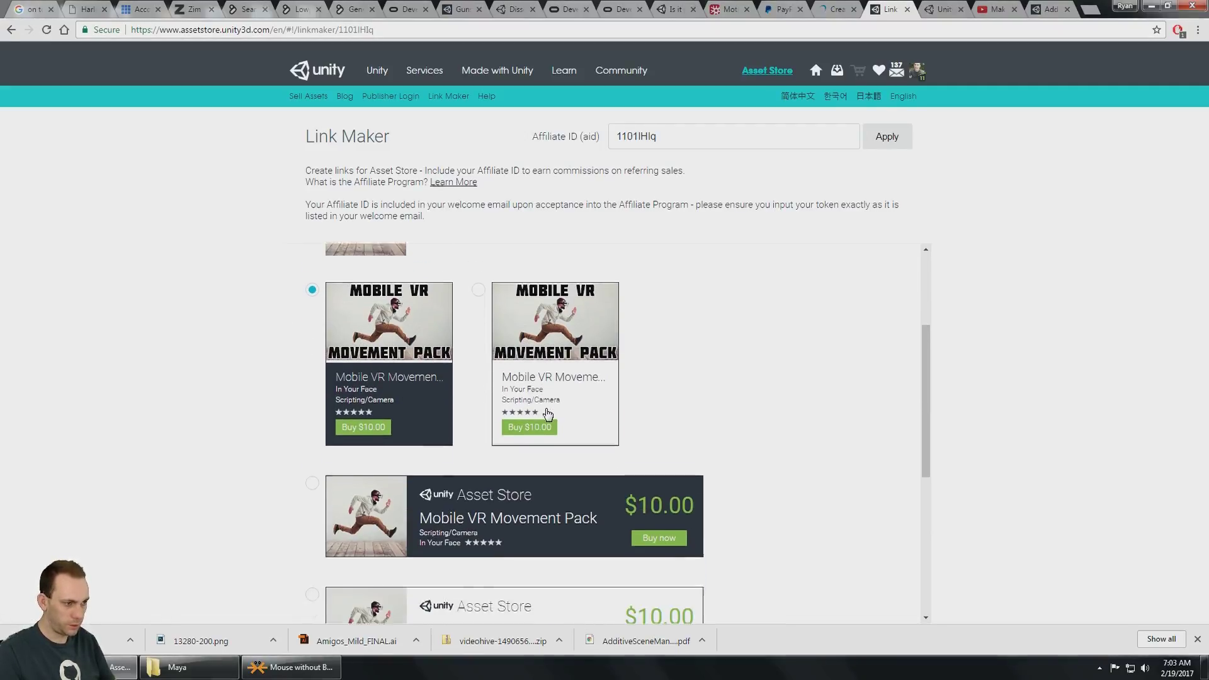
pyautogui.scroll(-2, 662, 510)
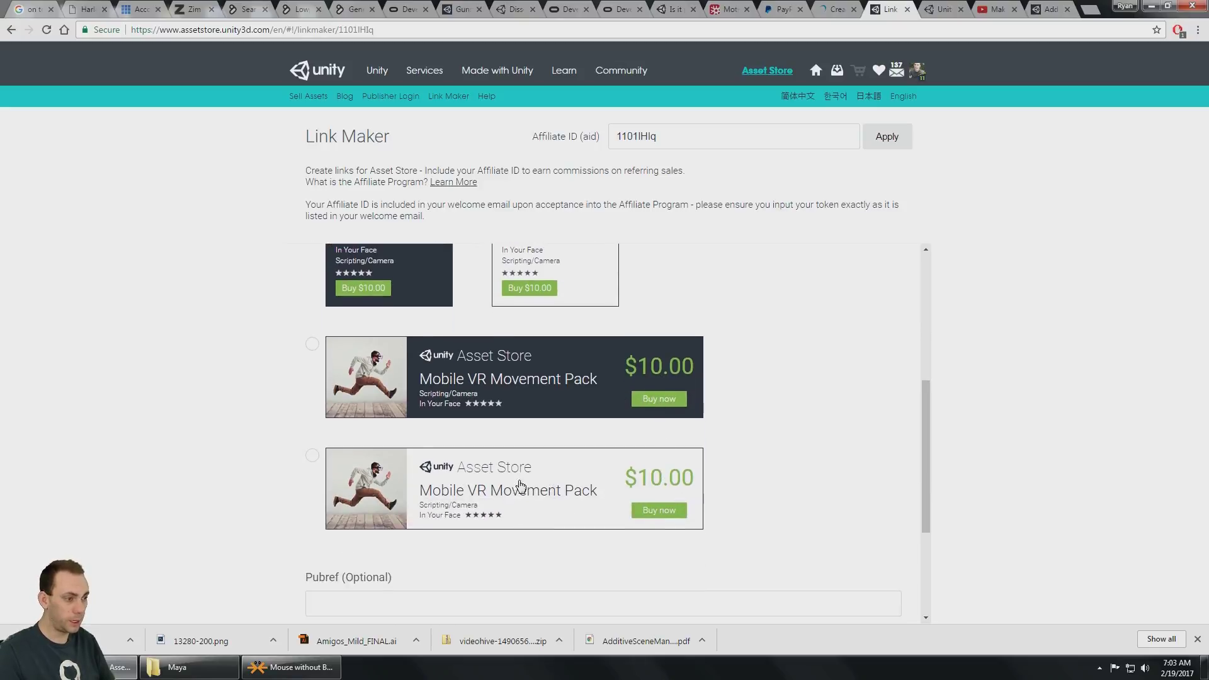
pyautogui.scroll(-2, 545, 480)
pyautogui.scroll(5, 558, 473)
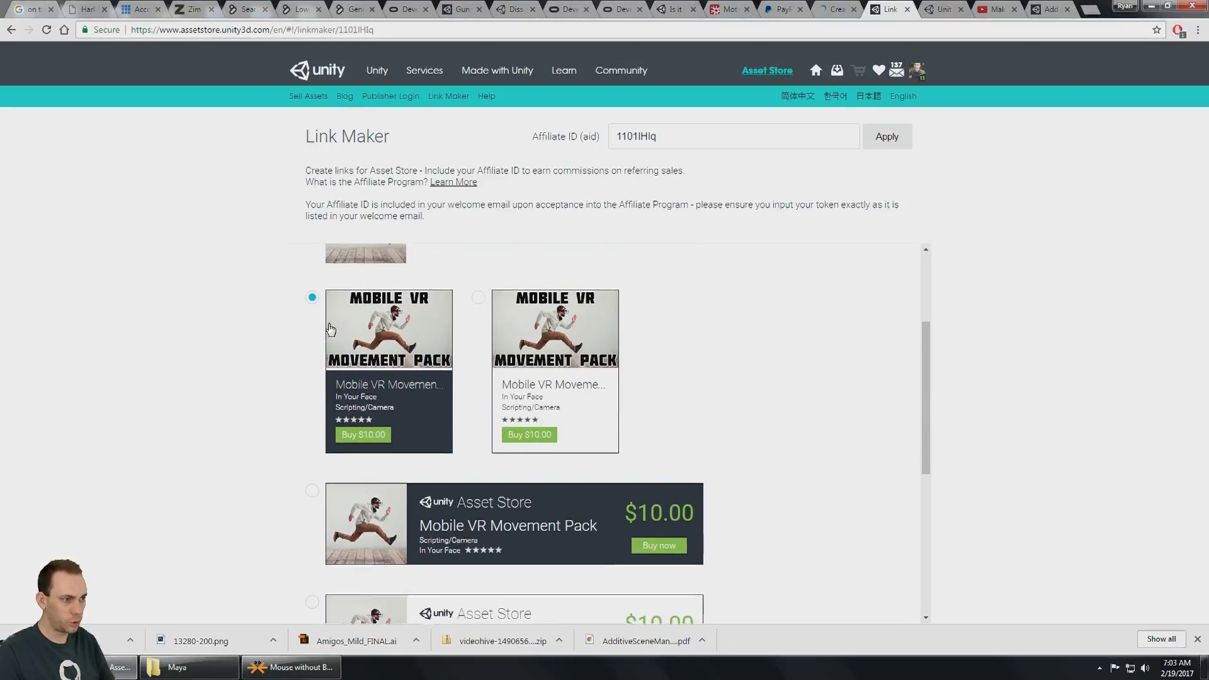
pyautogui.scroll(2, 419, 300)
pyautogui.scroll(-1, 371, 372)
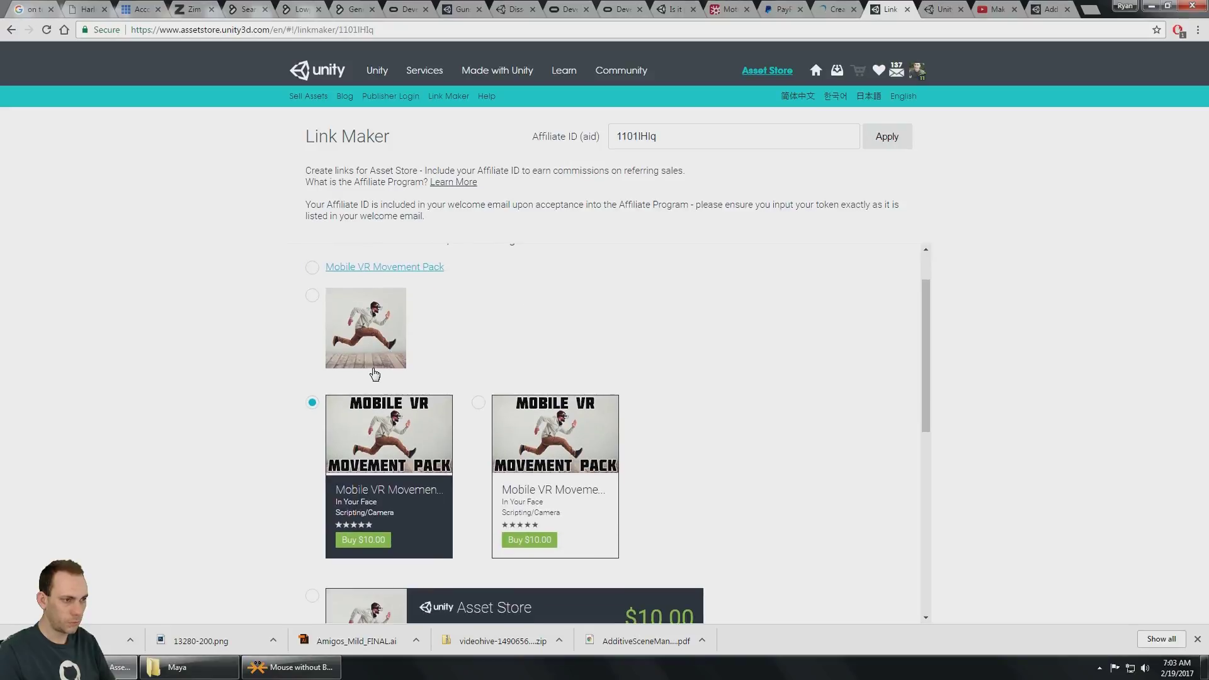
pyautogui.scroll(1, 372, 372)
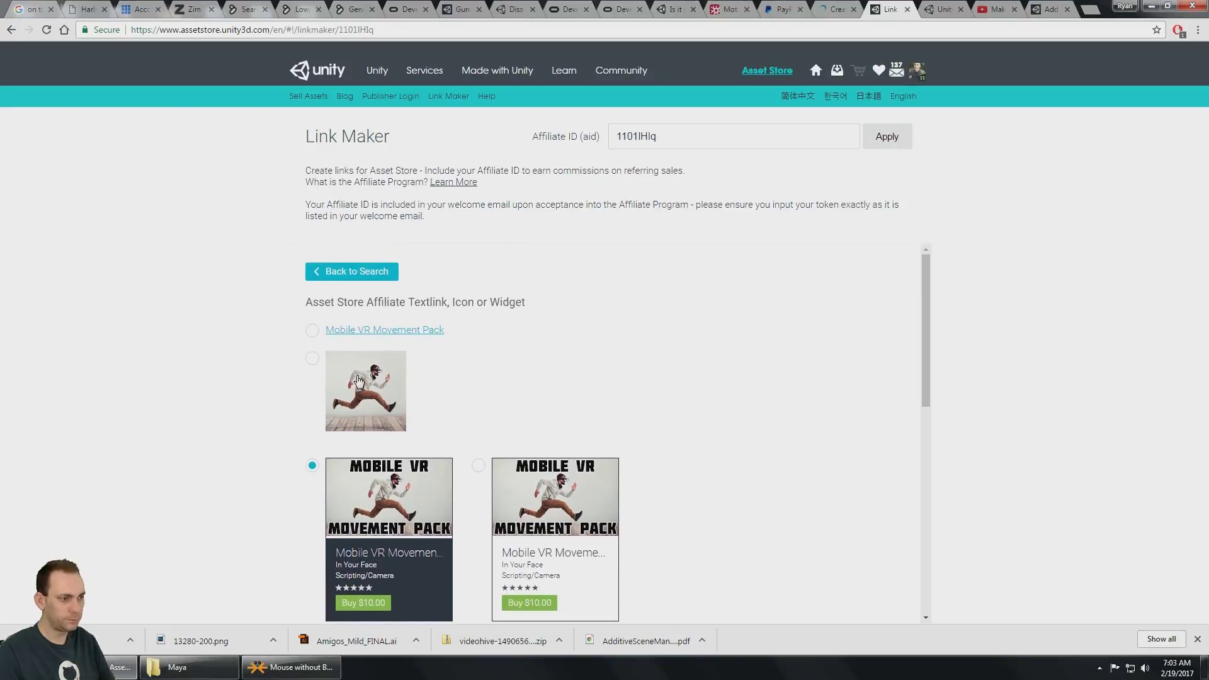
pyautogui.scroll(-5, 530, 468)
pyautogui.scroll(-1, 491, 444)
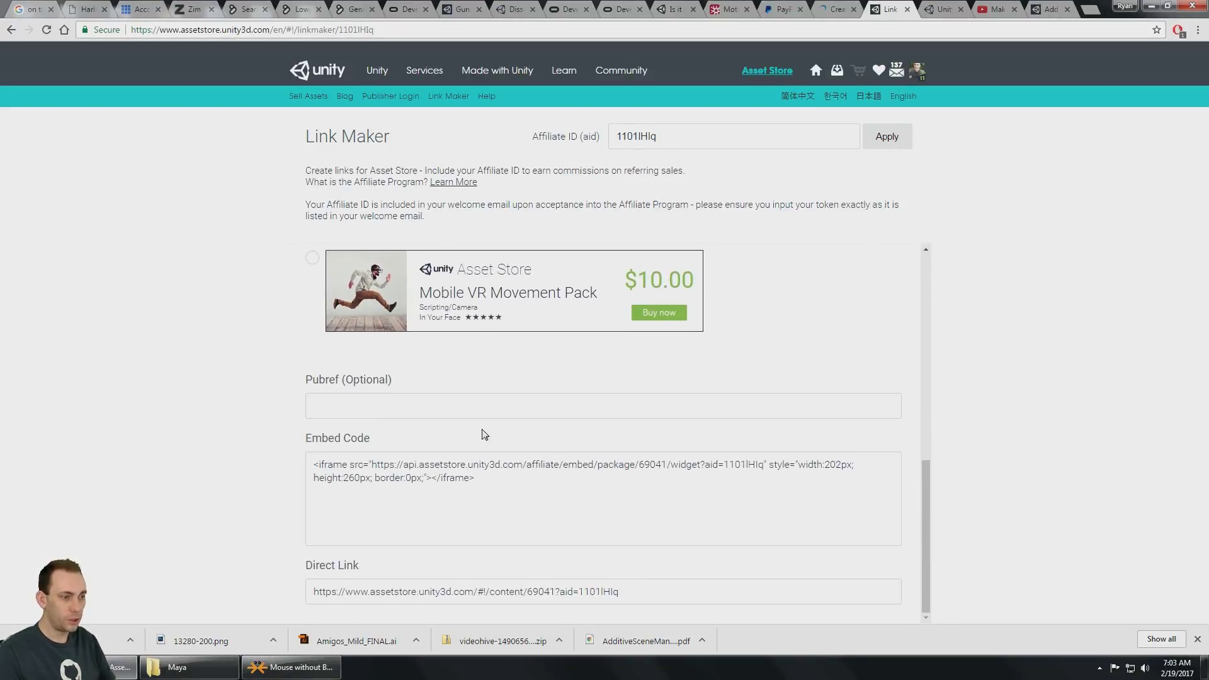
pyautogui.click(314, 595)
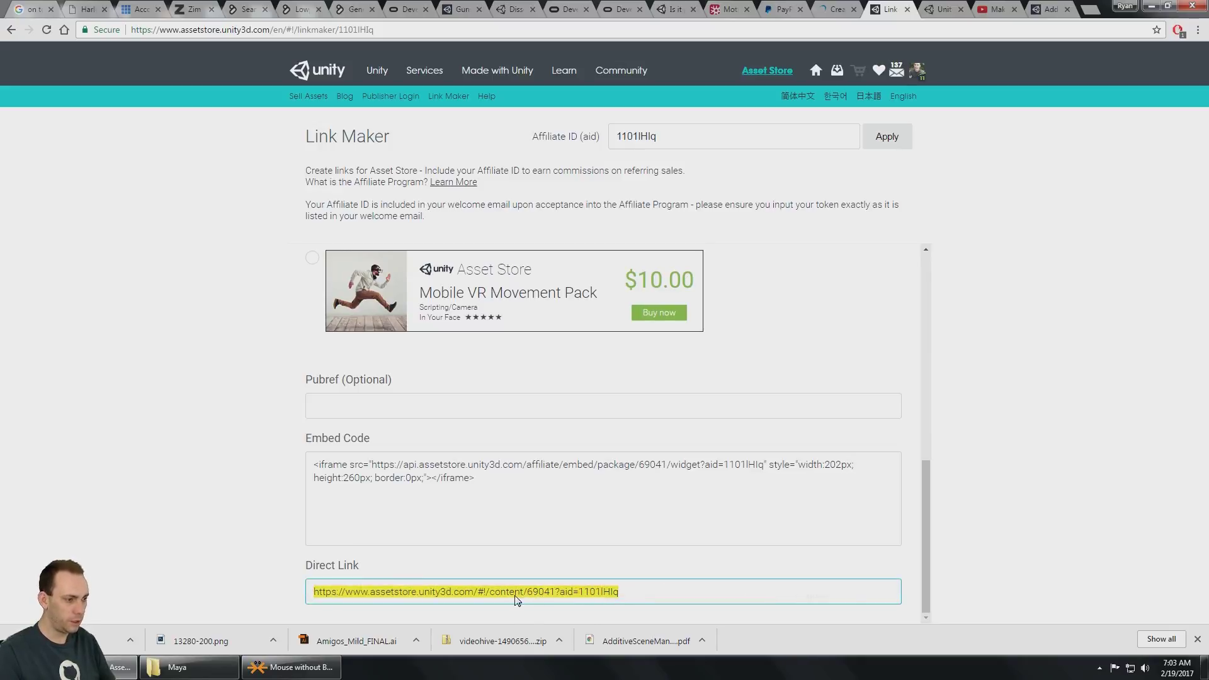
pyautogui.click(629, 596)
pyautogui.moveTo(610, 595); pyautogui.dragTo(556, 596)
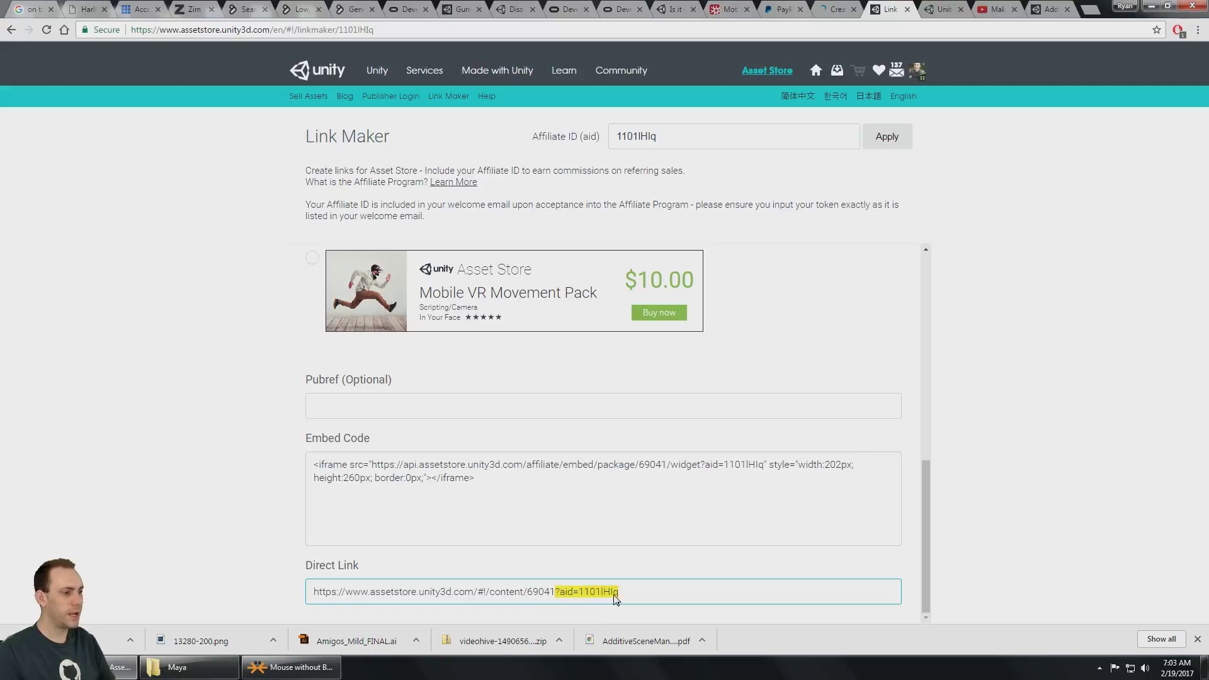
# - Choose the light wide banner widget for the Mobile VR Movement Pack
pyautogui.click(632, 597)
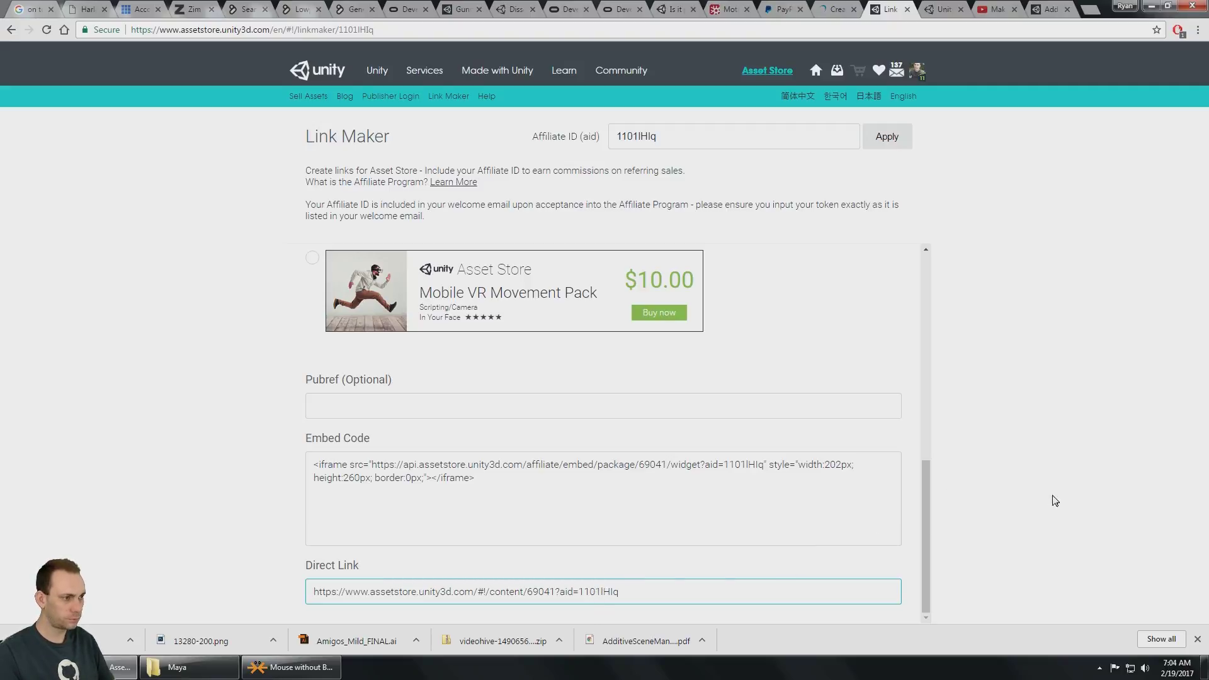
pyautogui.scroll(3, 890, 531)
pyautogui.scroll(3, 864, 454)
pyautogui.scroll(3, 441, 379)
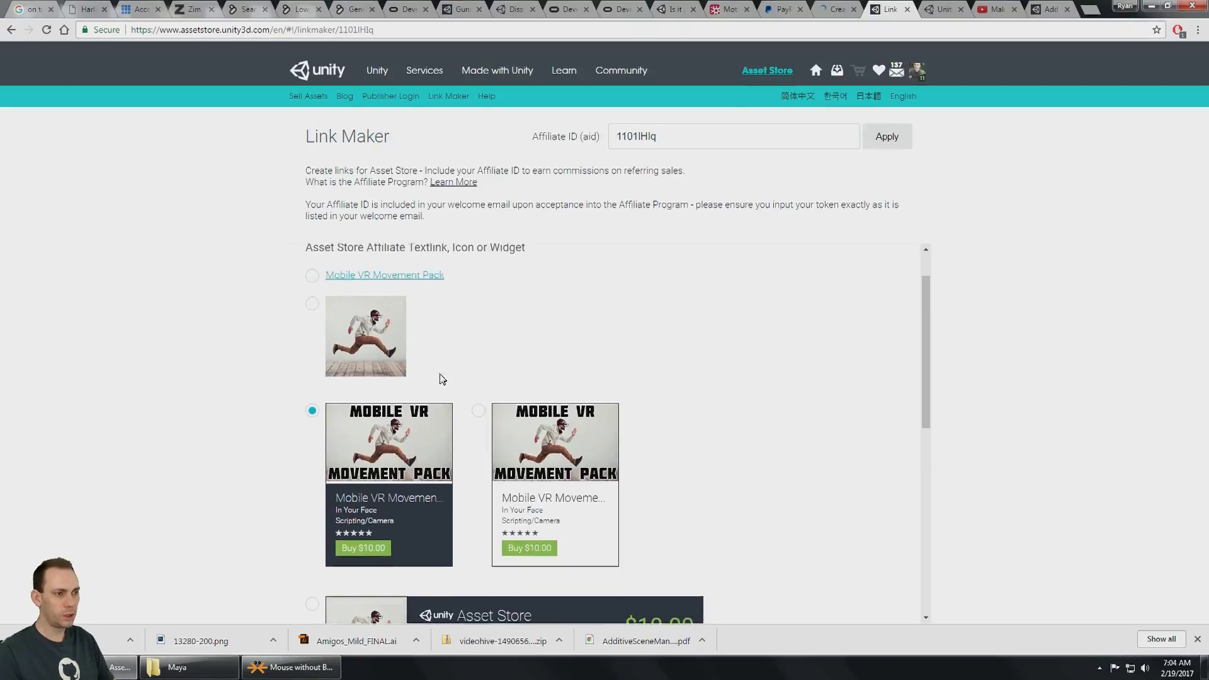
pyautogui.scroll(2, 339, 328)
pyautogui.scroll(-2, 422, 427)
pyautogui.scroll(-2, 421, 435)
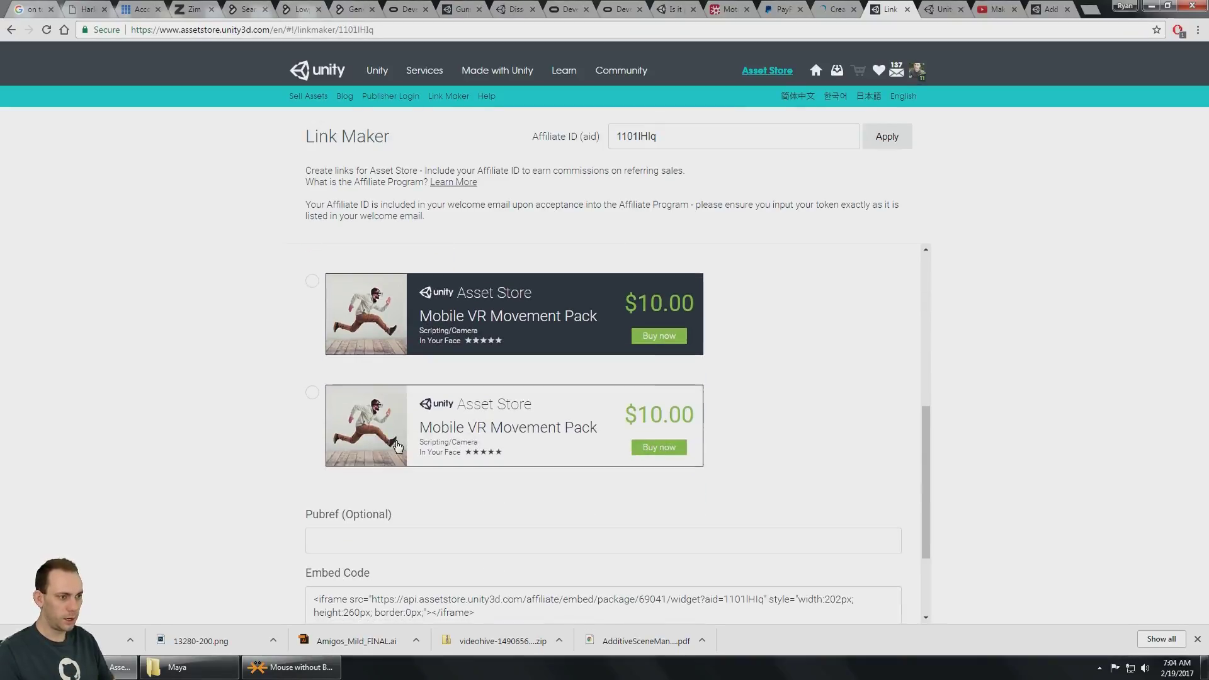
pyautogui.scroll(-1, 332, 405)
pyautogui.scroll(1, 335, 338)
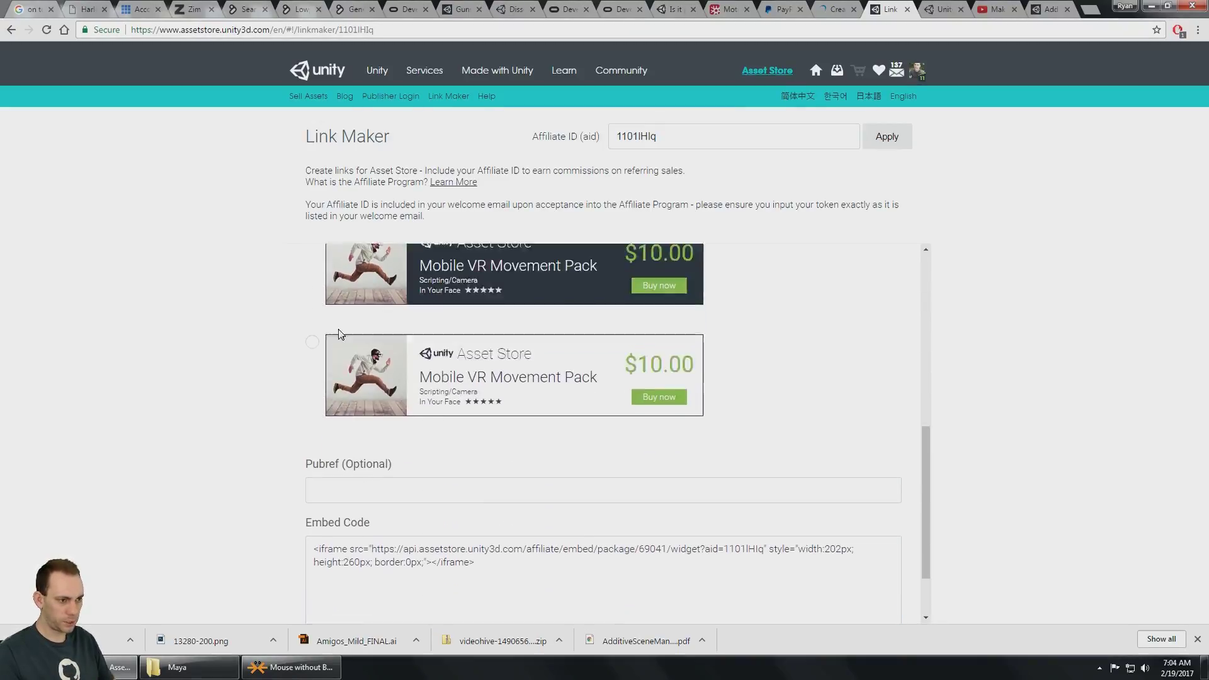
pyautogui.scroll(1, 316, 437)
pyautogui.click(312, 456)
pyautogui.scroll(-1, 313, 444)
pyautogui.scroll(-2, 369, 448)
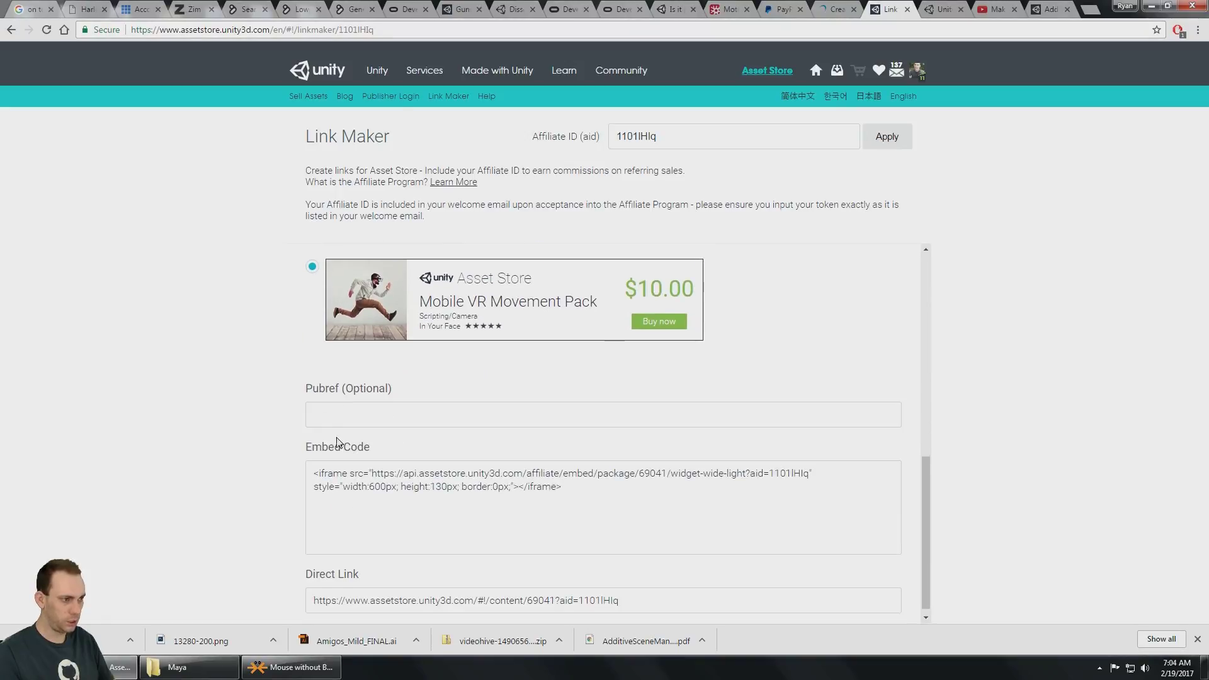
pyautogui.scroll(-1, 449, 518)
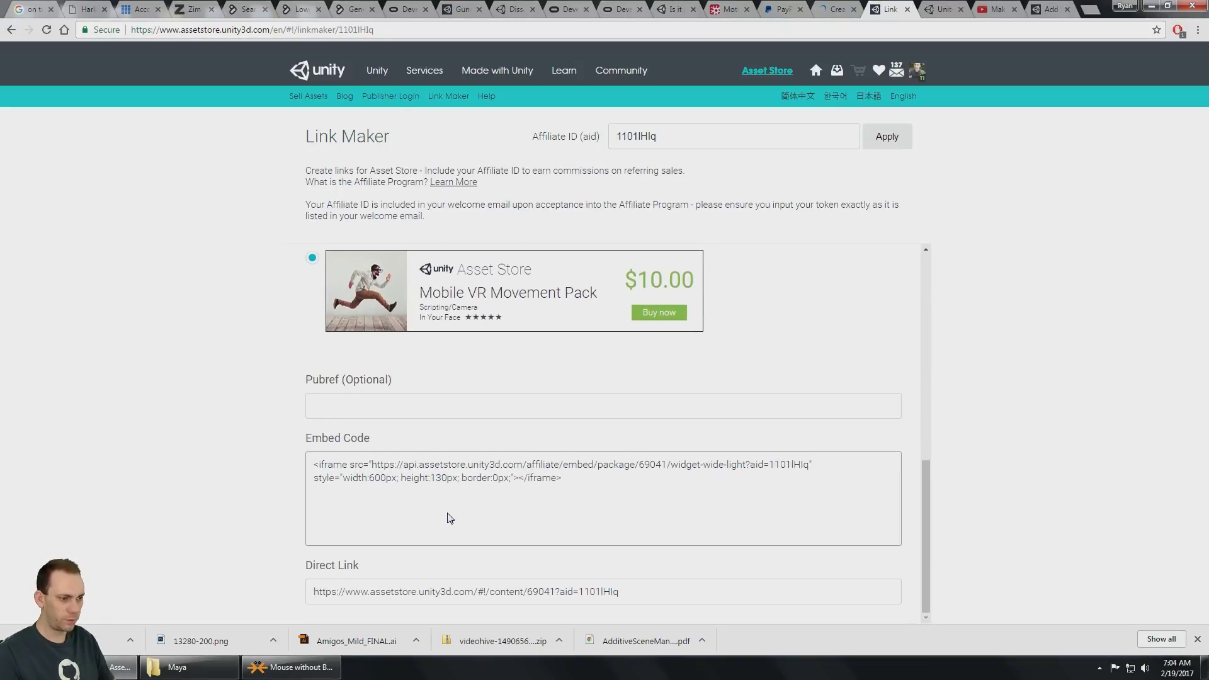
pyautogui.click(314, 593)
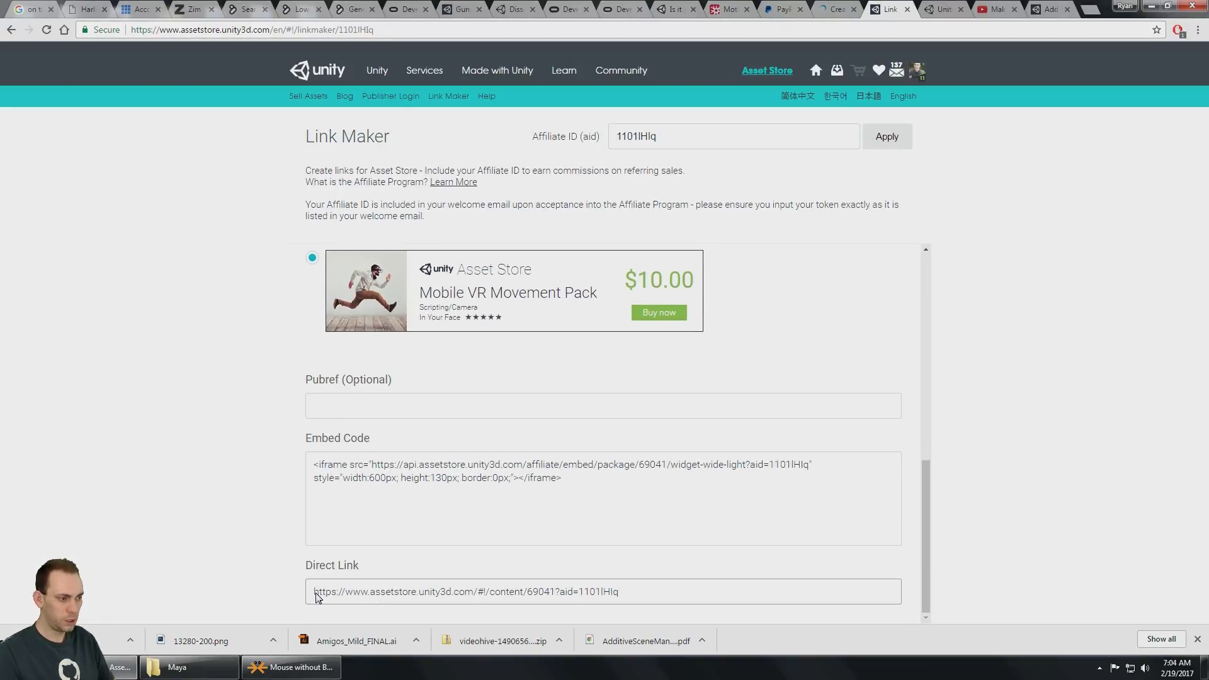
pyautogui.scroll(1, 662, 592)
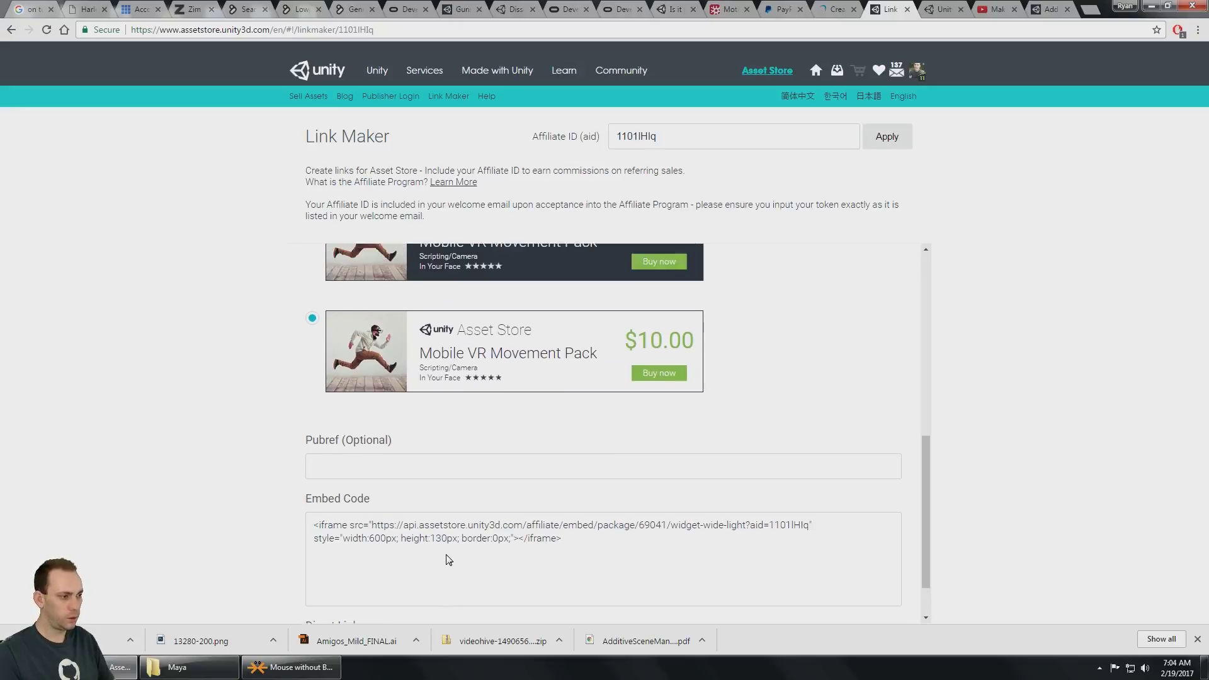
pyautogui.scroll(-1, 629, 538)
# - Highlight the affiliate ID in the direct link and return to the PHG Creative page
pyautogui.click(587, 590)
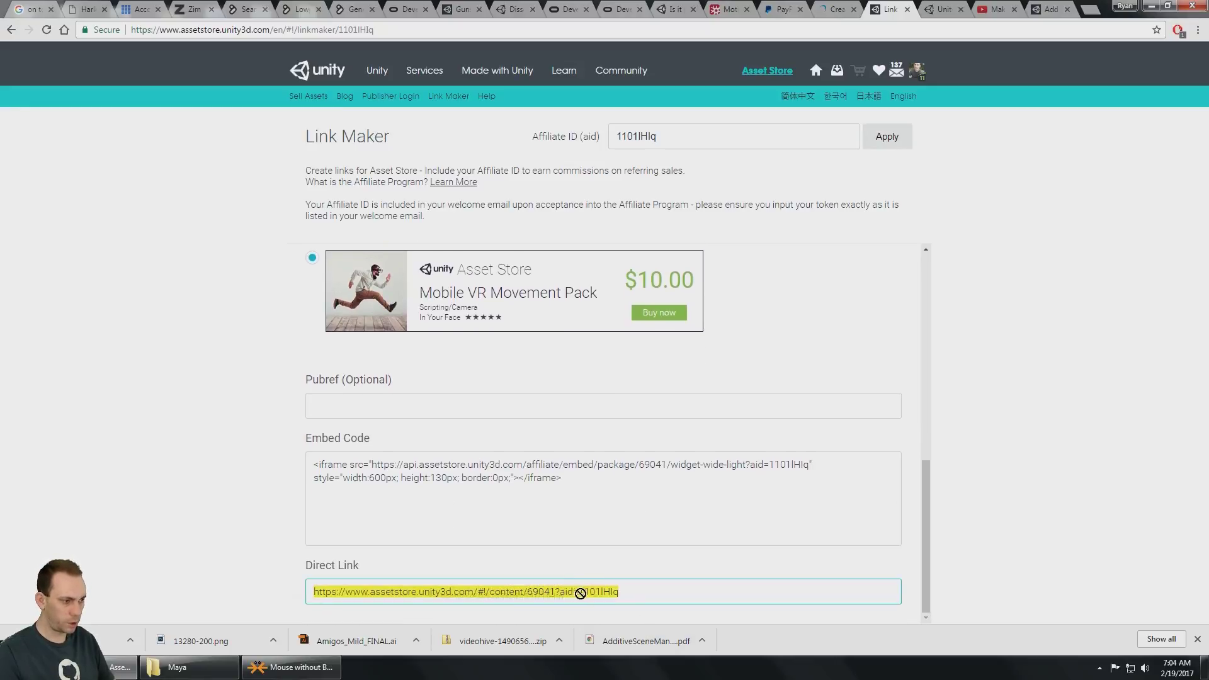
pyautogui.moveTo(585, 590); pyautogui.dragTo(634, 588)
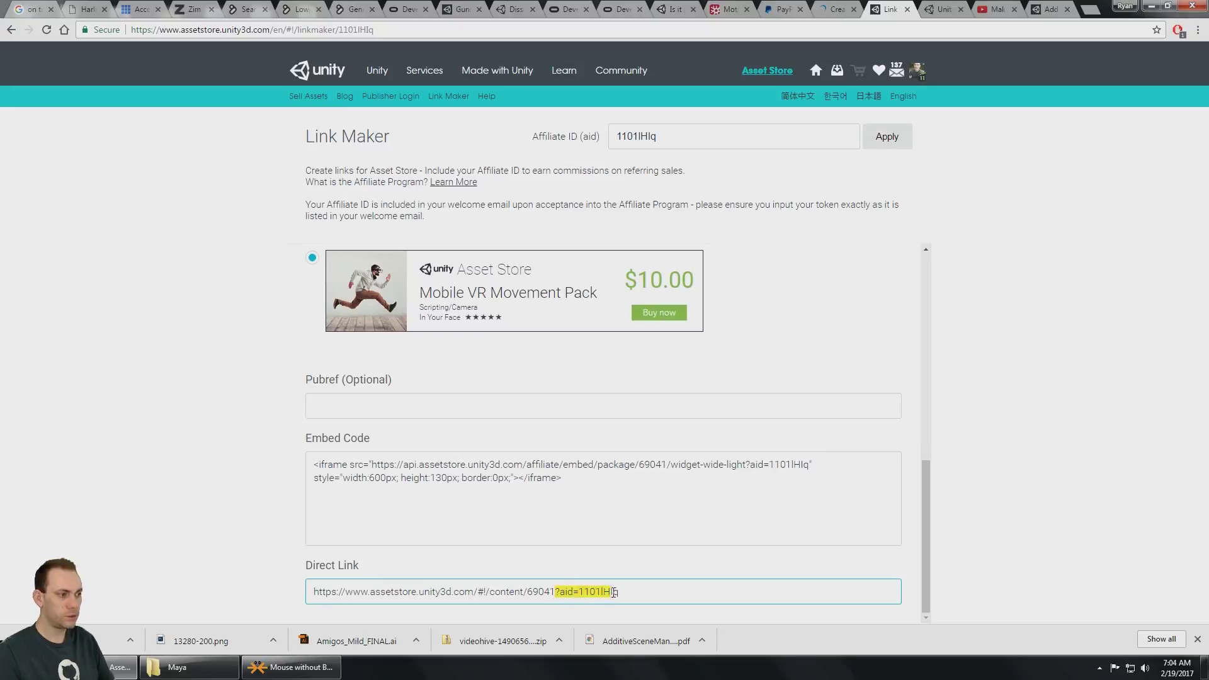
pyautogui.moveTo(562, 592); pyautogui.dragTo(648, 601)
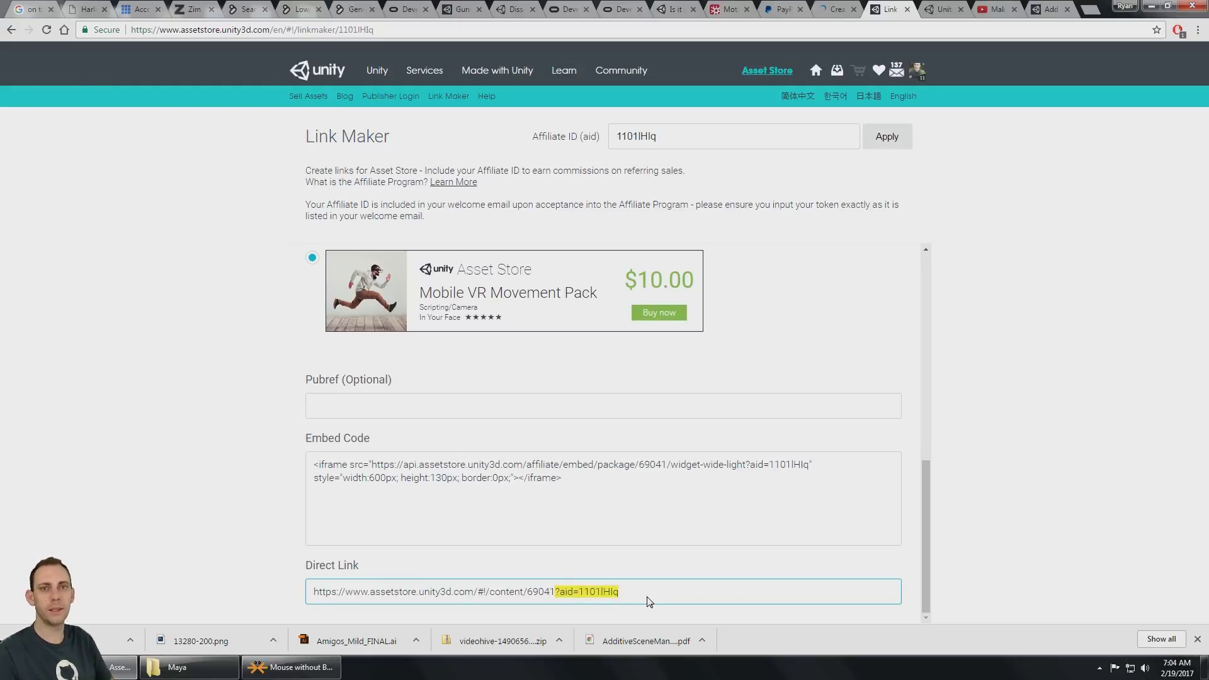
pyautogui.scroll(3, 744, 385)
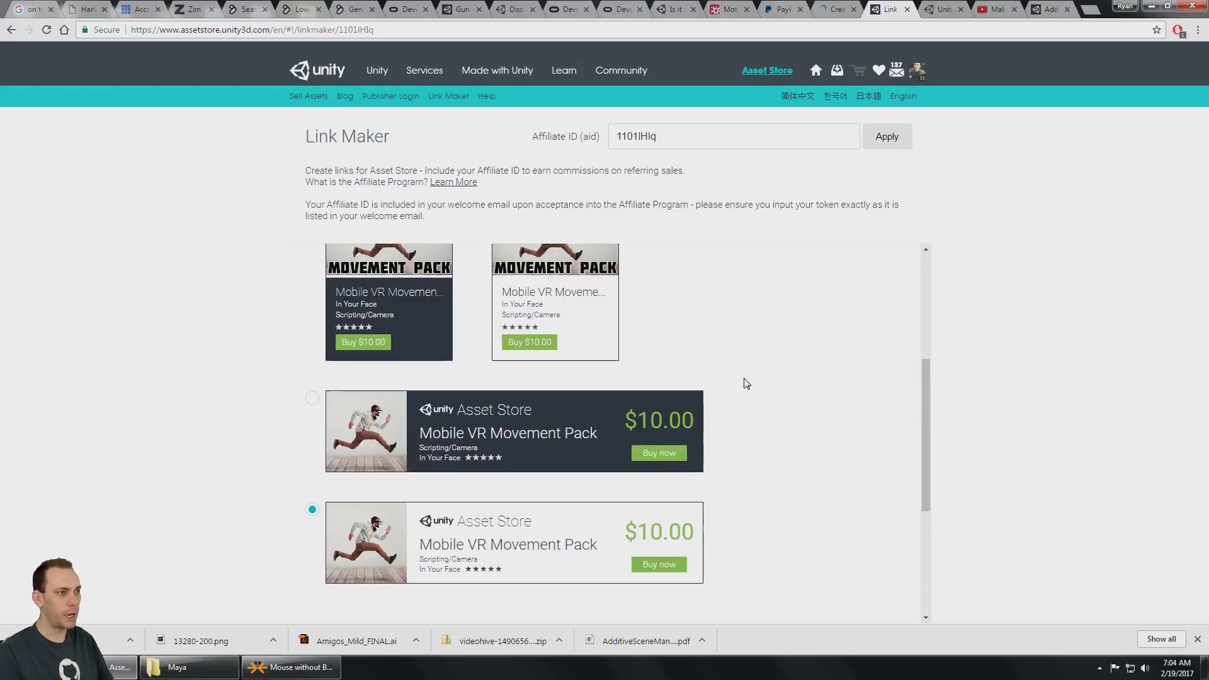
pyautogui.scroll(3, 744, 384)
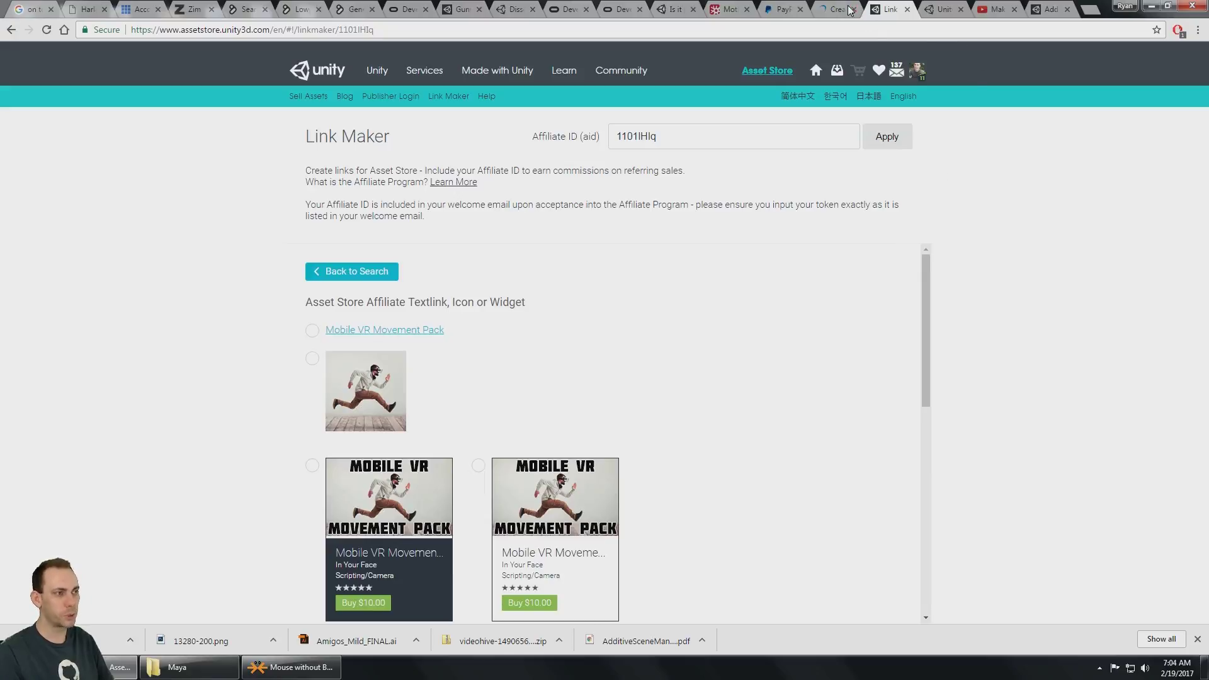
pyautogui.click(835, 11)
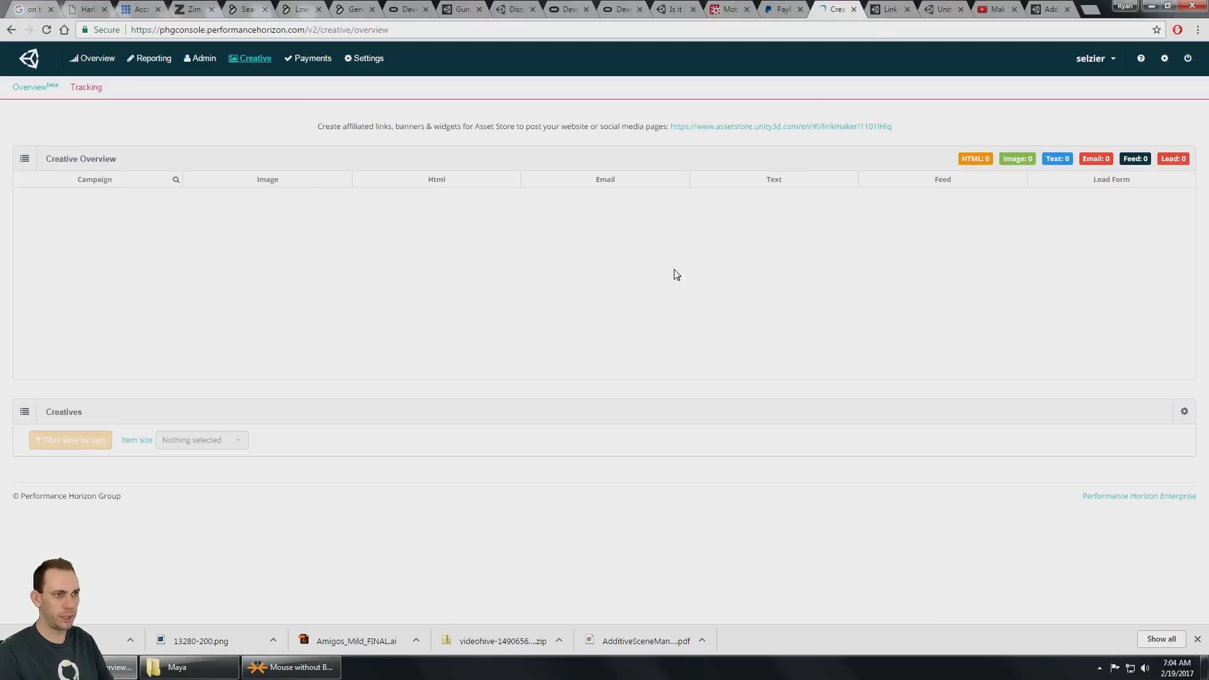
# - Review the PHG overview of clicks, conversions and commission, then return to the Link Maker page
pyautogui.click(98, 59)
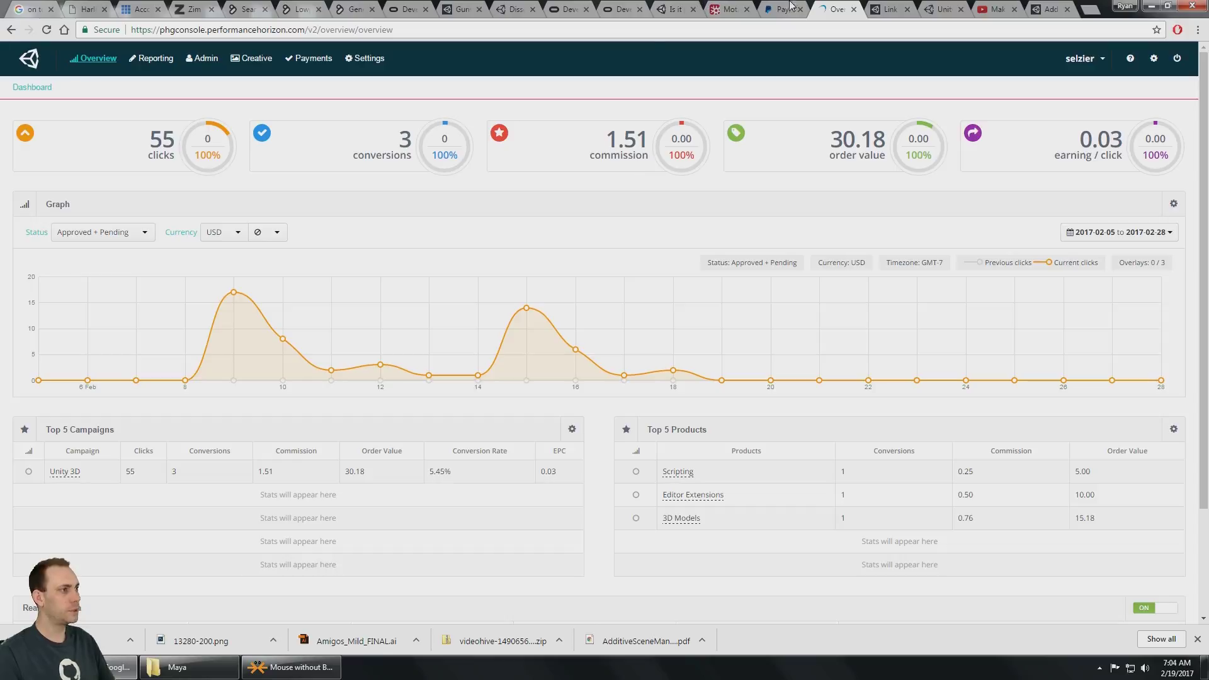
pyautogui.click(887, 8)
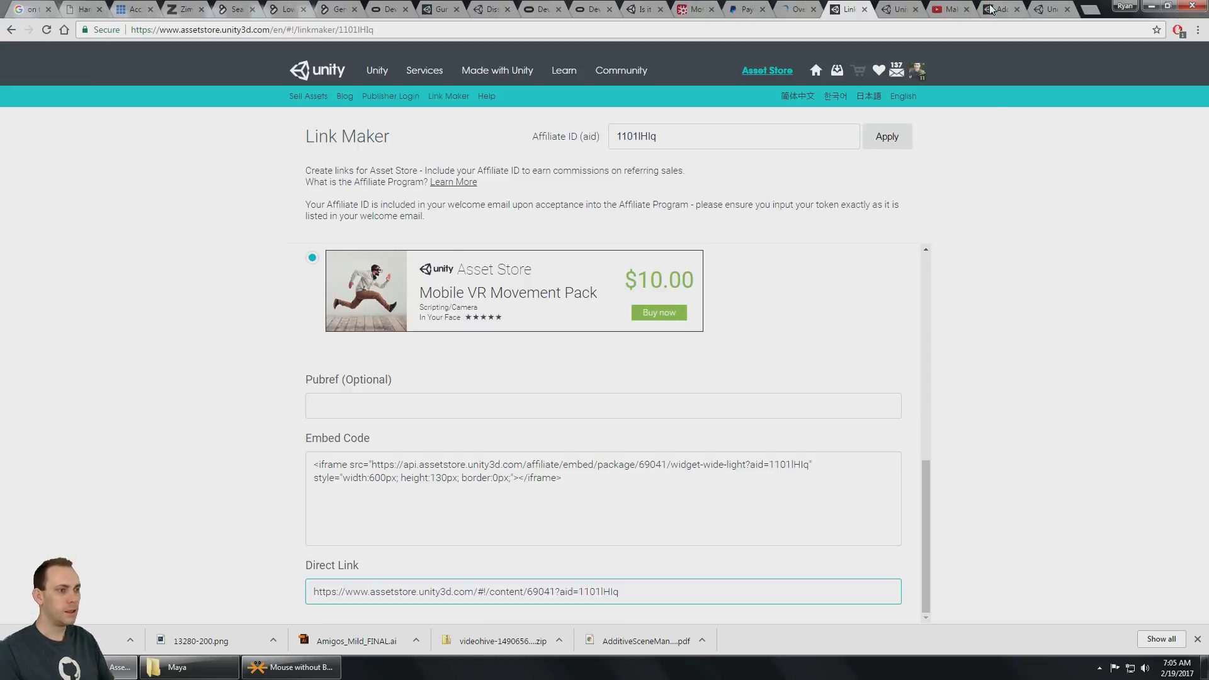
pyautogui.scroll(3, 861, 331)
pyautogui.scroll(1, 861, 332)
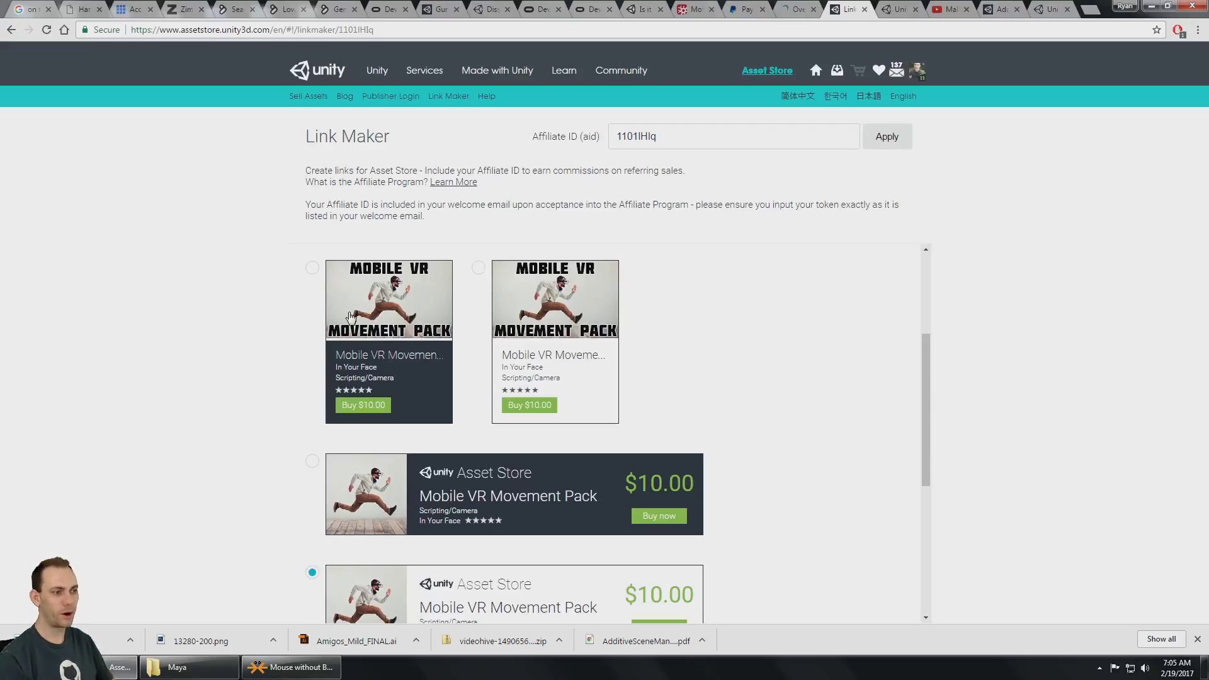
pyautogui.scroll(-3, 382, 314)
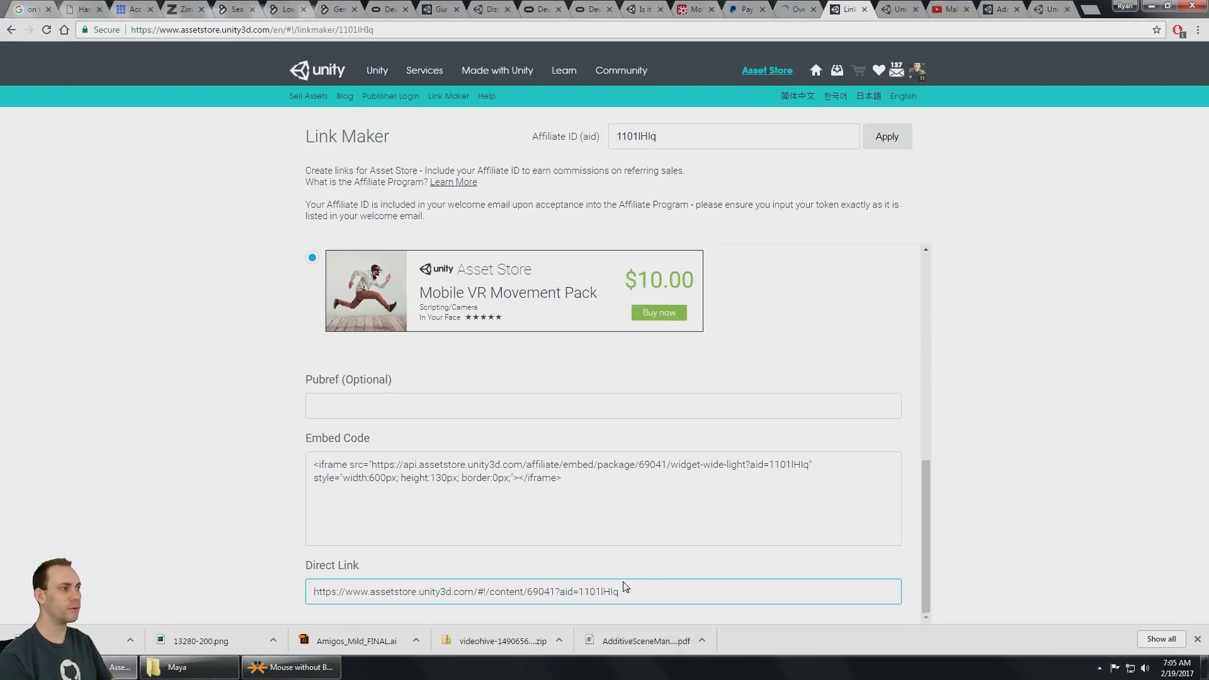
# - Glance at the affiliates commission FAQ, then return to the Unity Affiliate Program landing page
pyautogui.click(899, 14)
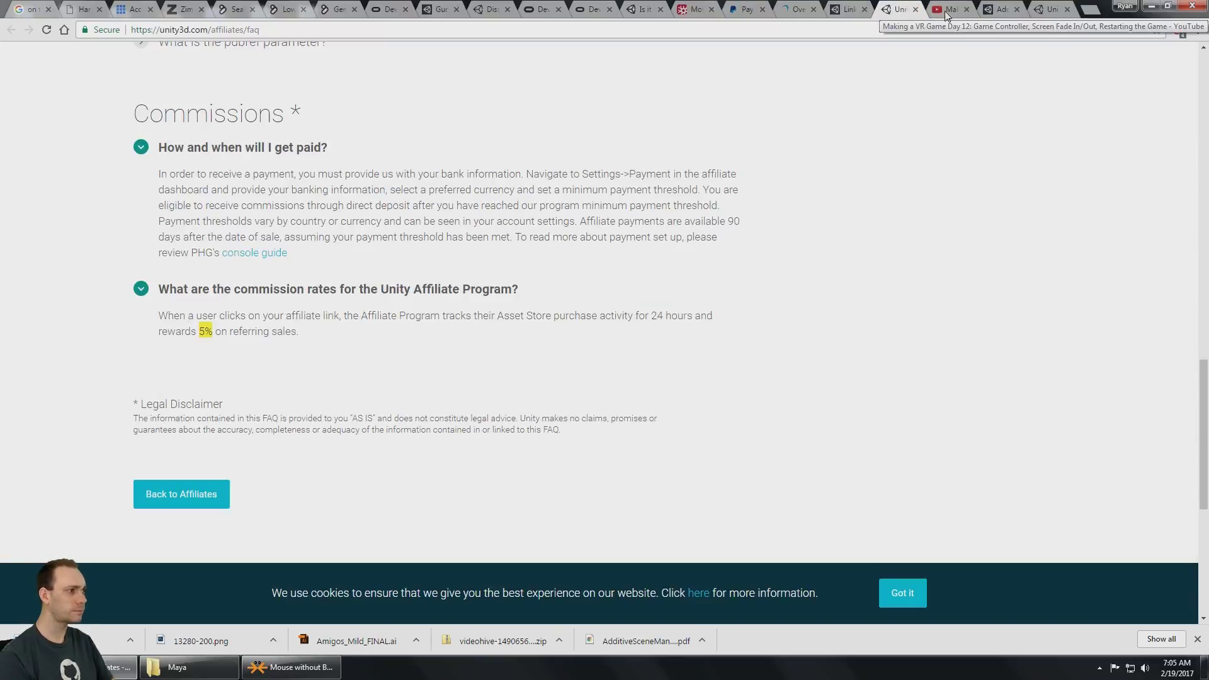
pyautogui.click(1051, 11)
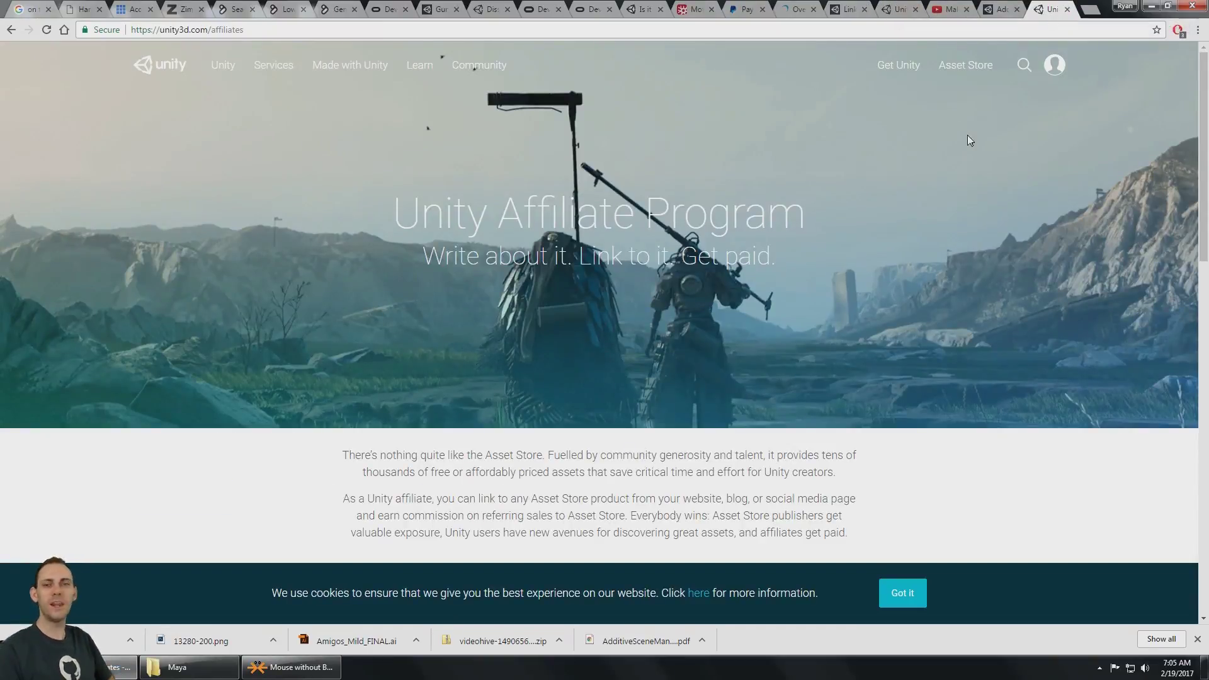